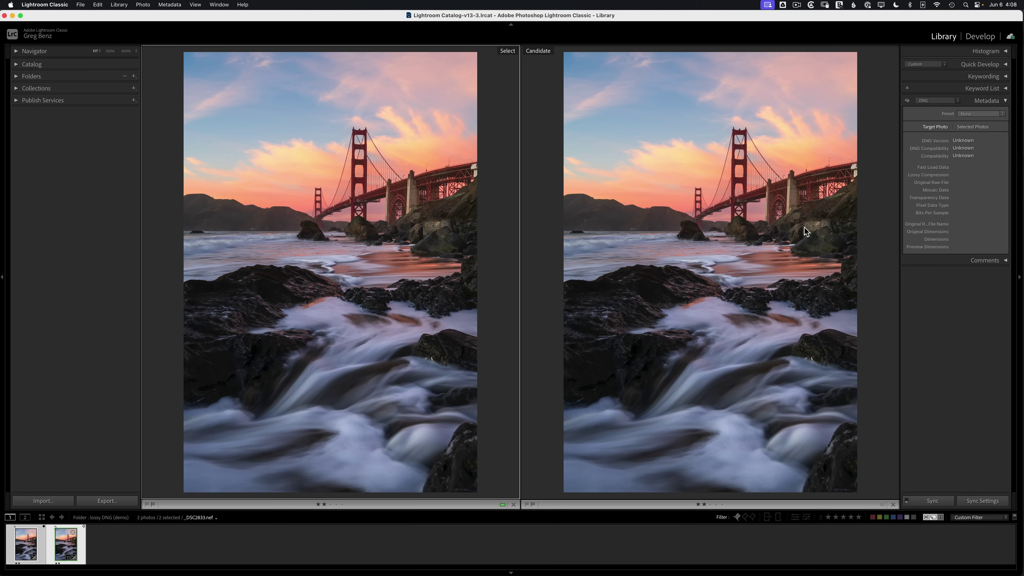
- Zoom both photos in on the bridge tower base and deck with panels hidden
click(322, 197)
key(shift+Tab)
key(super+equal)
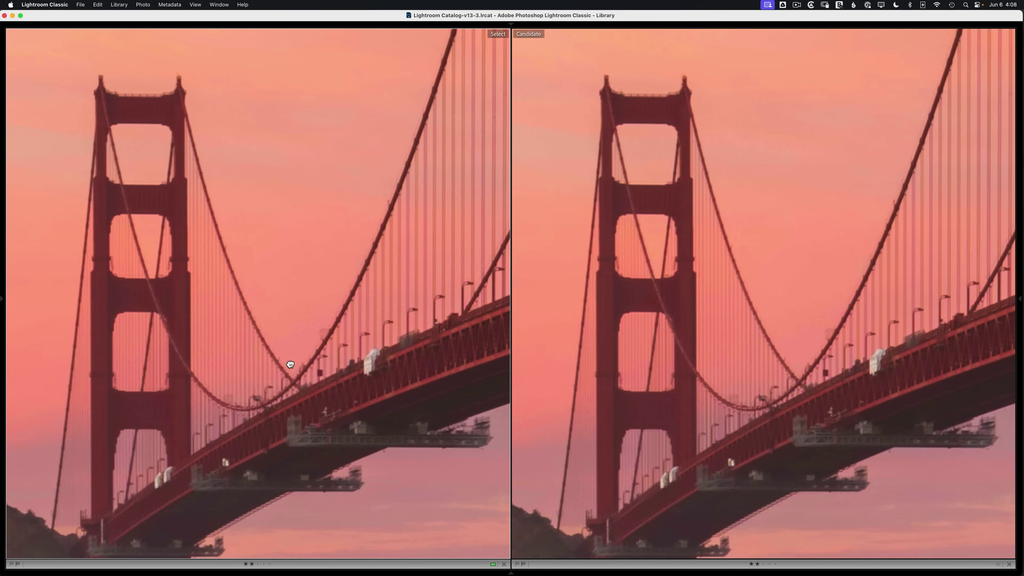
scroll(457, 288, right, 10)
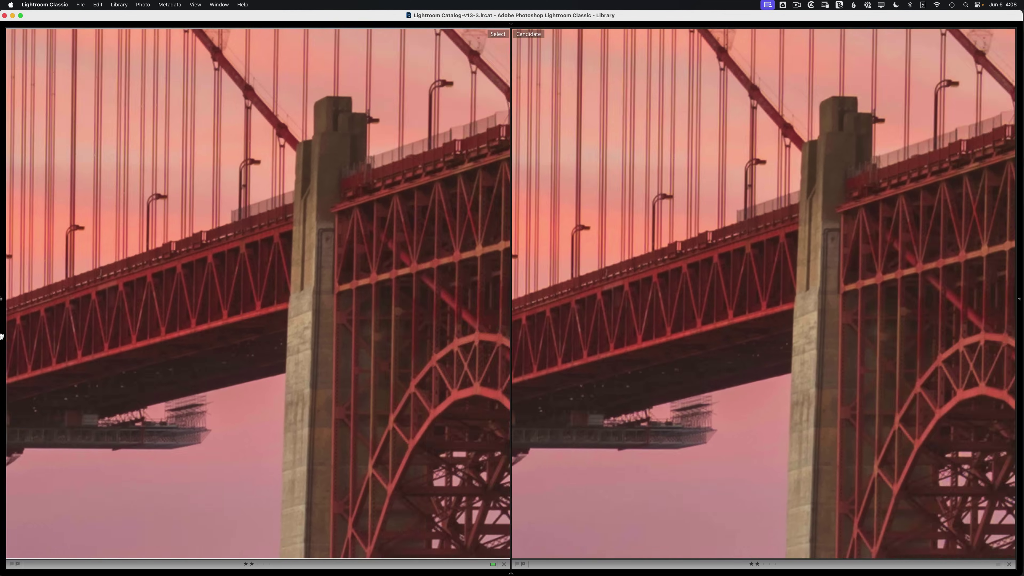
scroll(450, 450, down, 10)
scroll(451, 450, right, 5)
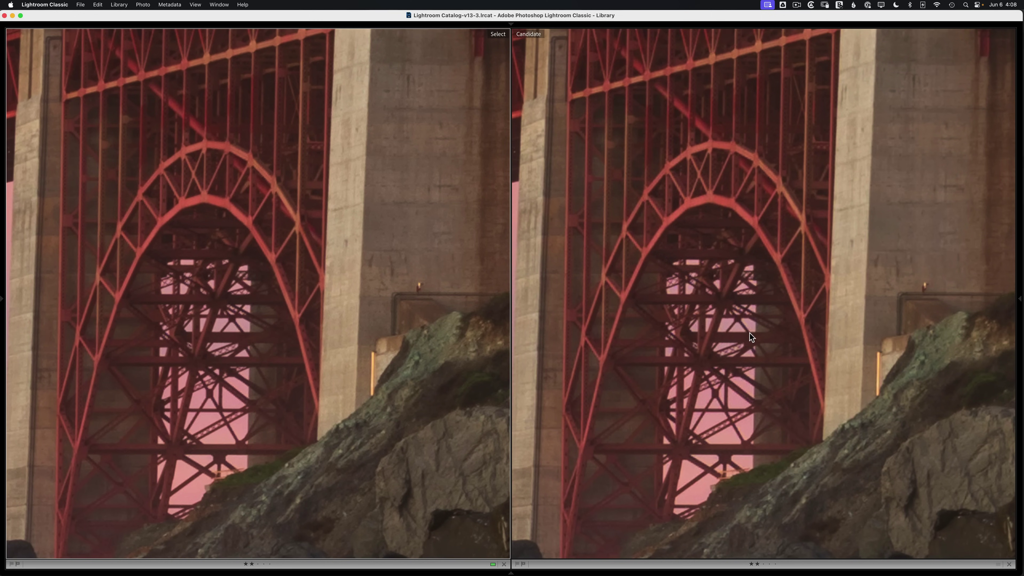
- Restore the panels, return both photos to Fit, and switch to Finder
key(shift+Tab)
click(430, 241)
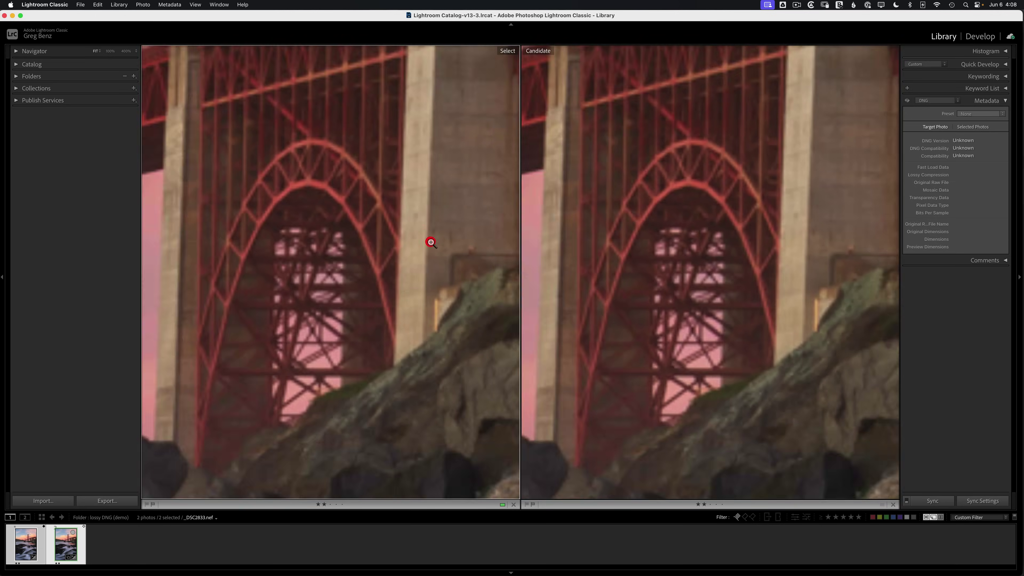
key(super+Tab)
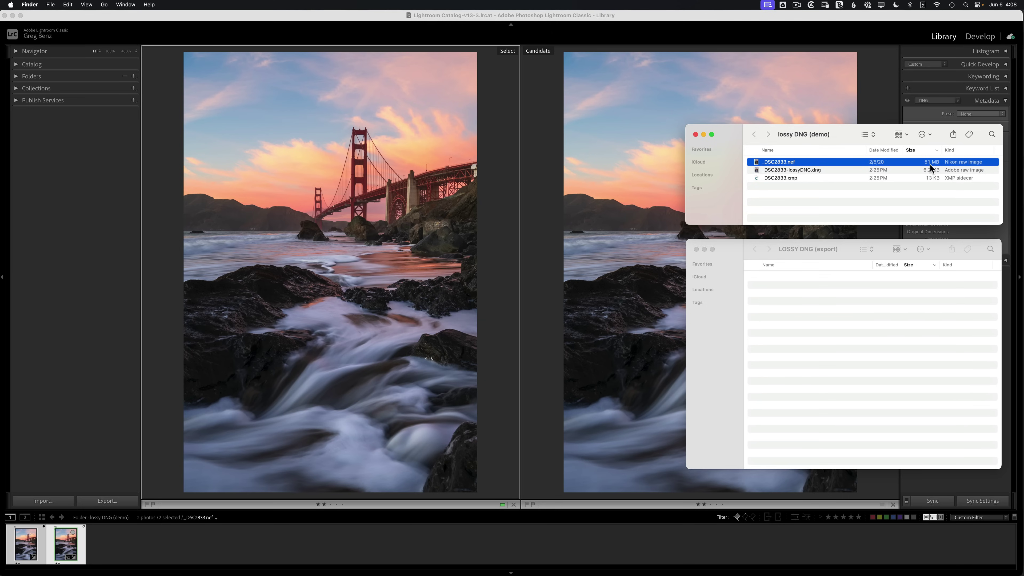
- Select _DSC2833-lossyDNG.dng in Finder to check its 8.2 MB size, then return to Lightroom
click(798, 171)
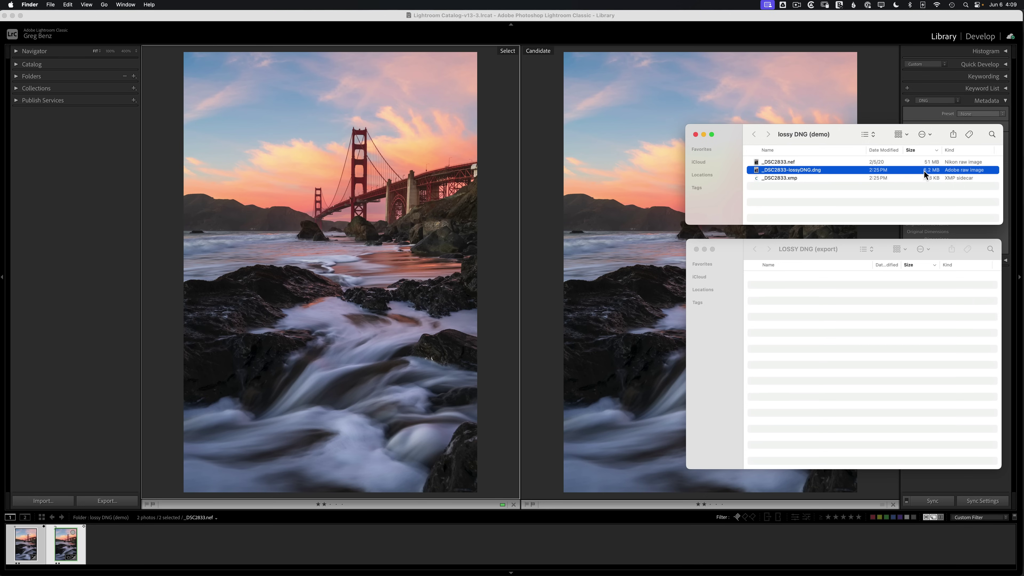
click(882, 20)
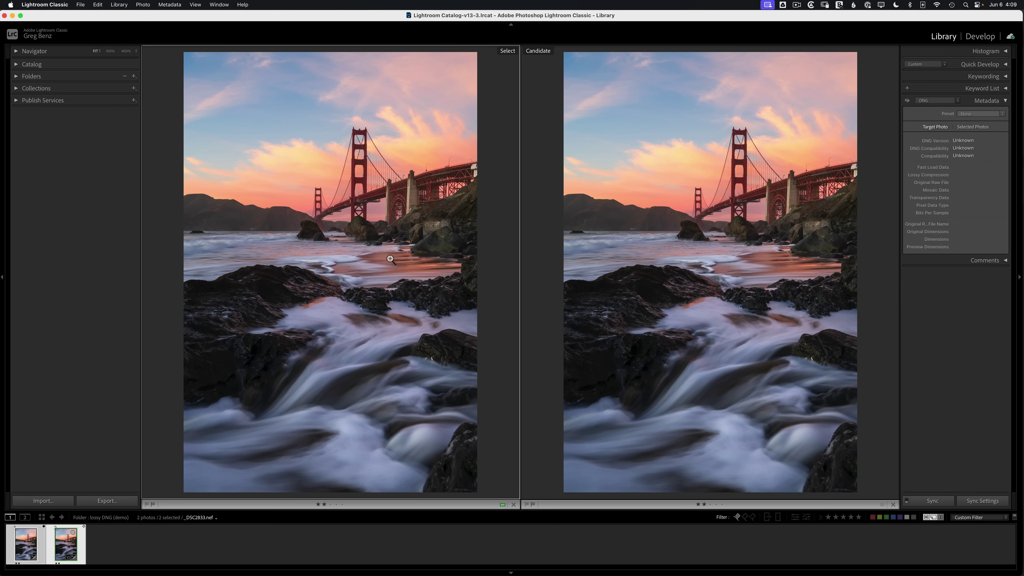
- Zoom the NEF and lossy DNG to 400% and beyond on the bridge truss, then restore Fit with panels
click(398, 206)
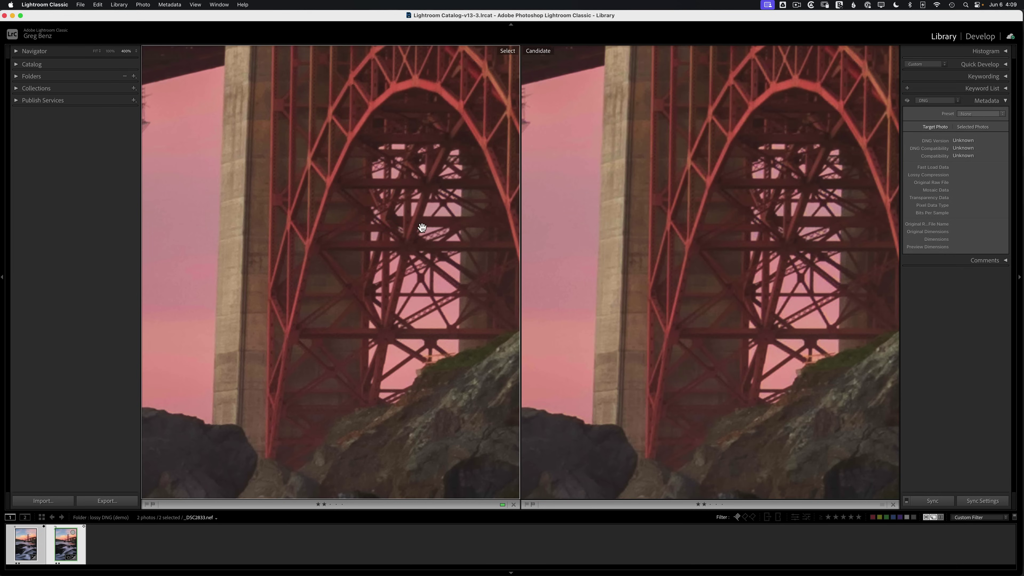
key(shift+Tab)
key(super+equal)
key(super+equal)
key(super+equal)
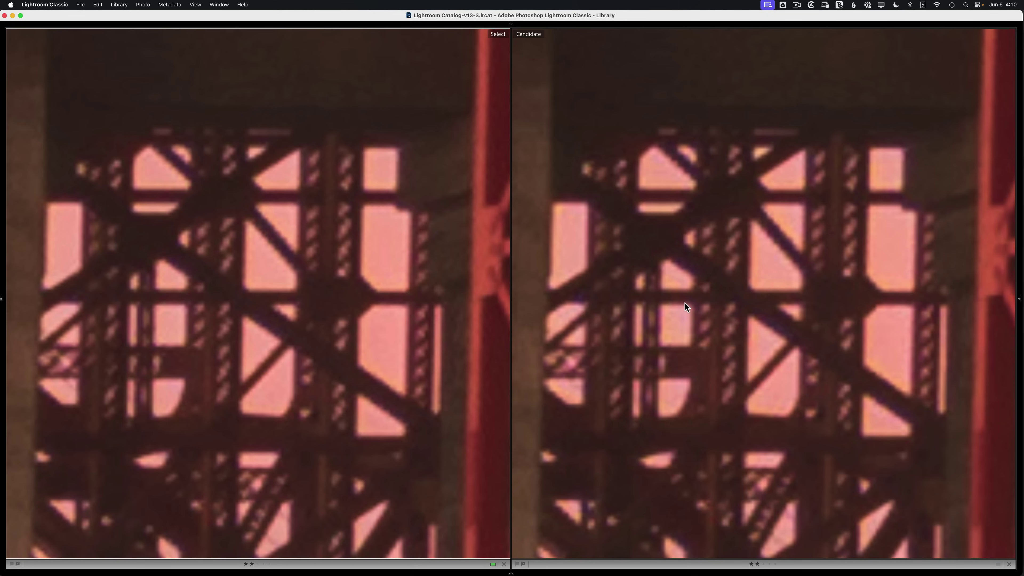
click(659, 299)
key(shift+Tab)
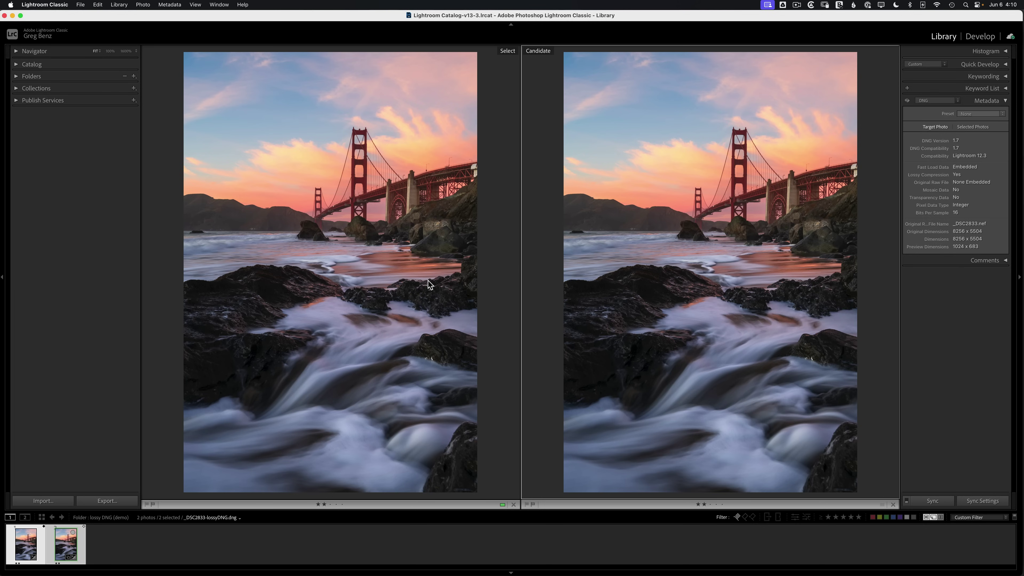
- In Grid view, select only the _DSC2833.nef original and open its Export dialog
key(g)
click(373, 271)
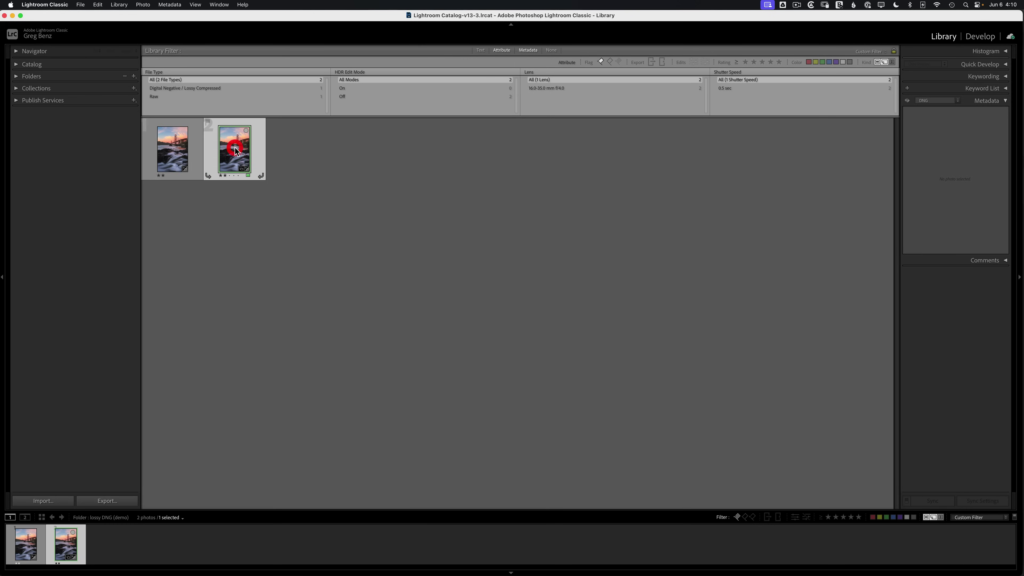
click(244, 153)
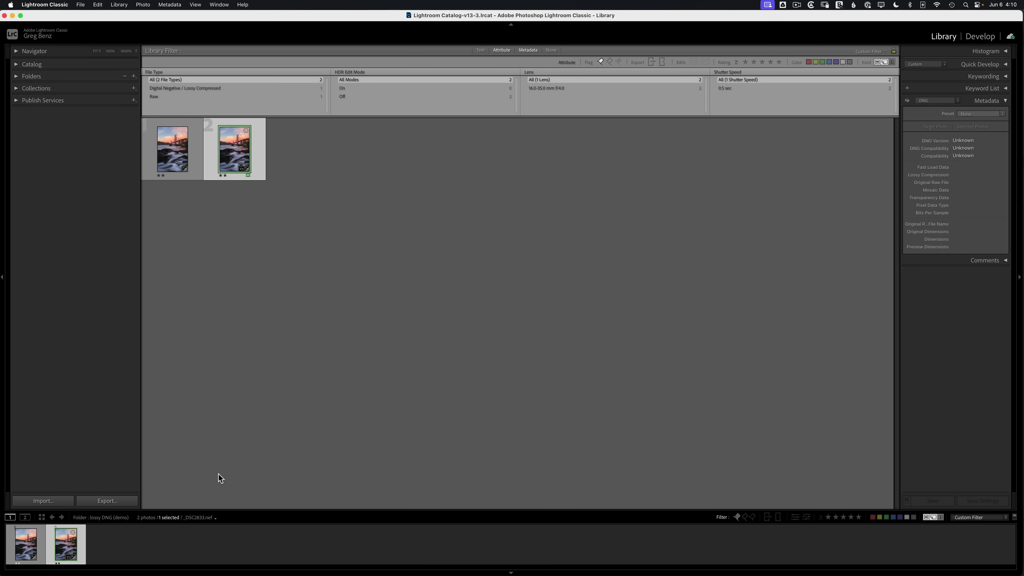
click(120, 500)
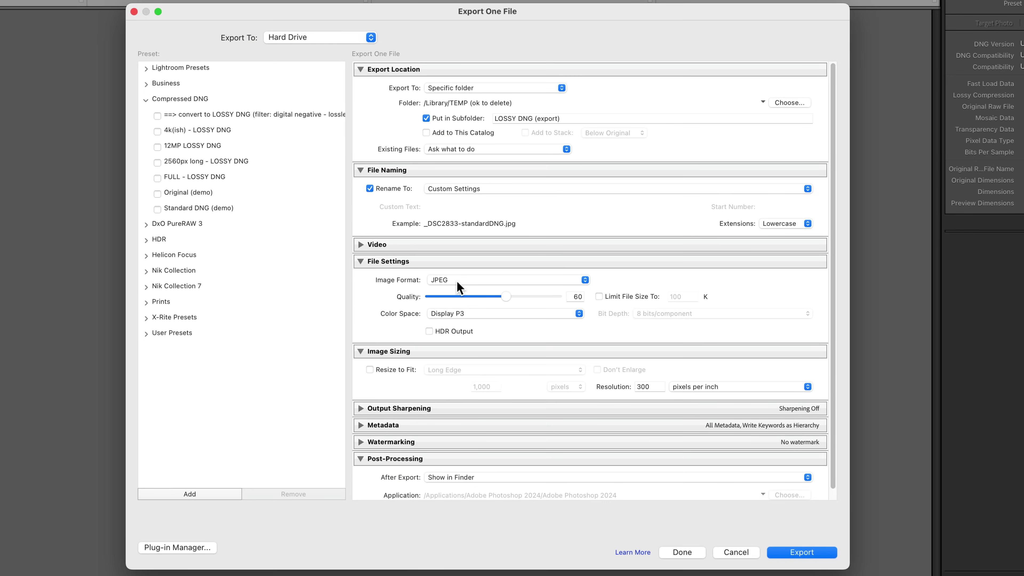
- Set Export One File to DNG format, lossy compression on, Camera Raw 15.3 and later compatibility
click(449, 278)
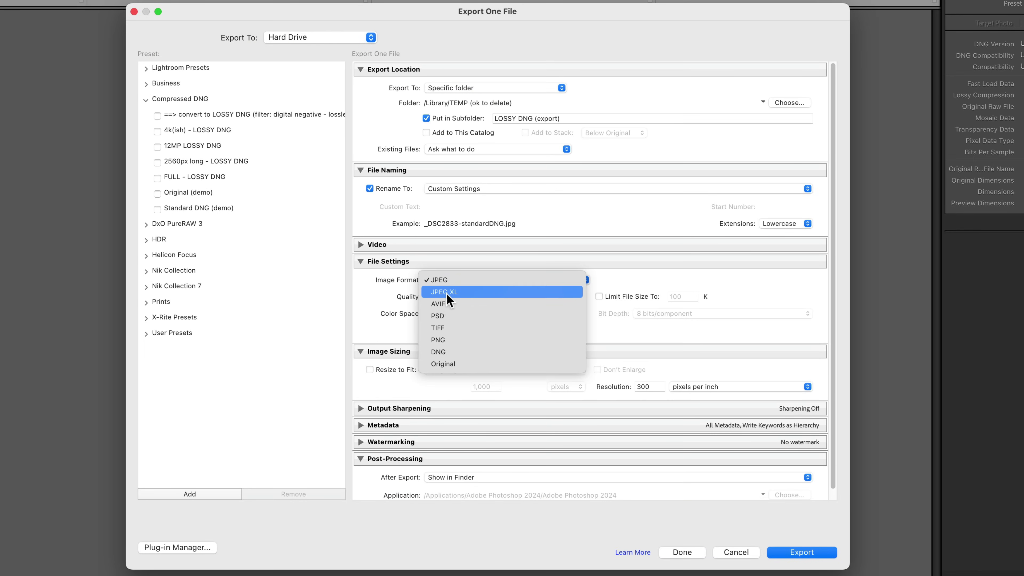
click(442, 350)
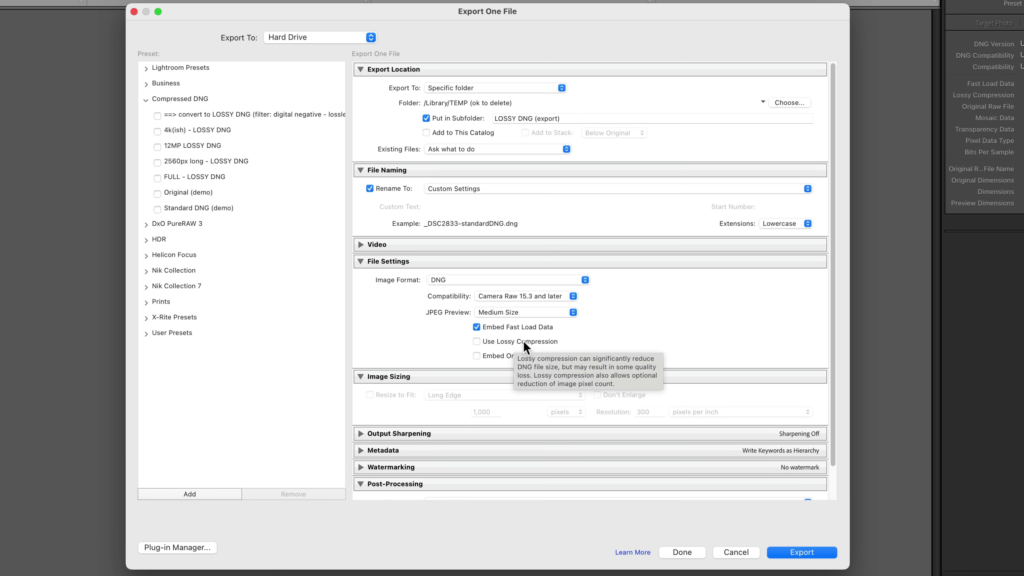
click(487, 343)
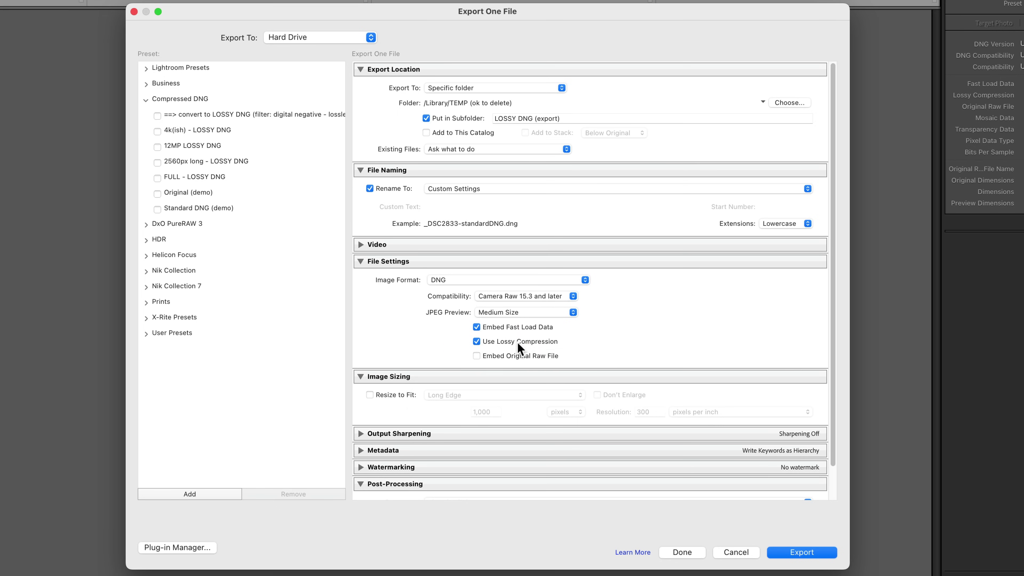
click(572, 296)
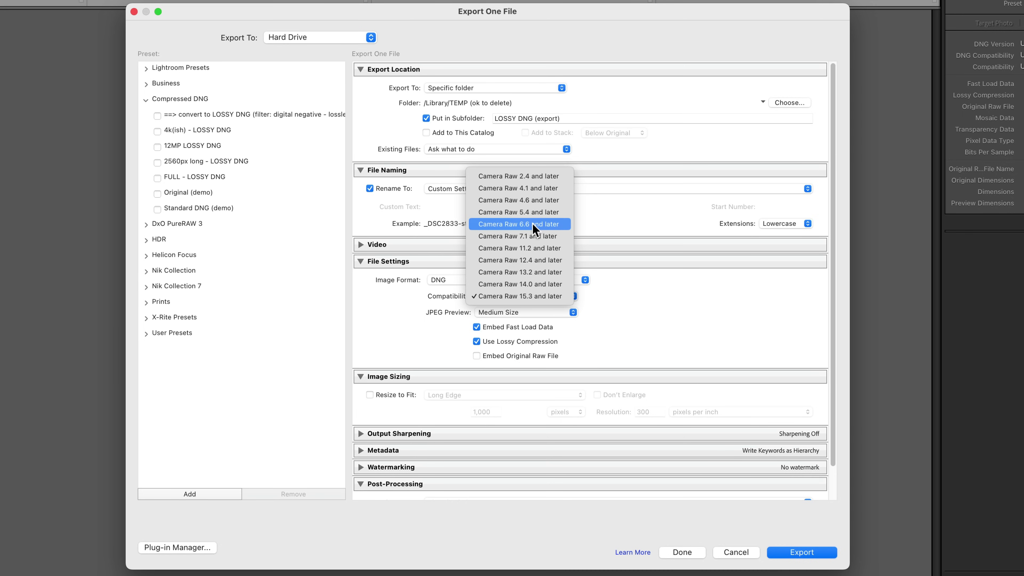
click(527, 294)
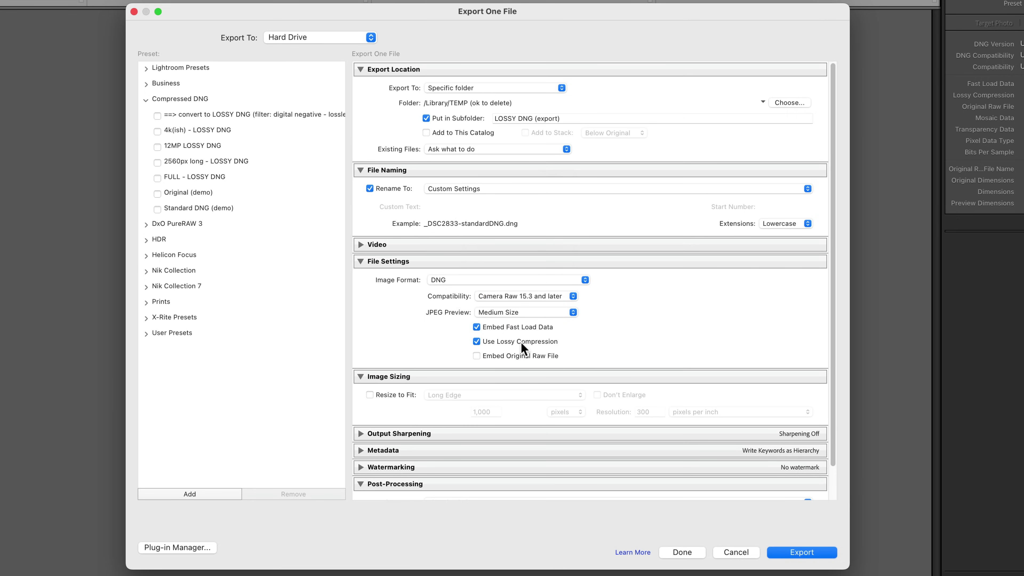
mouse_move(521, 341)
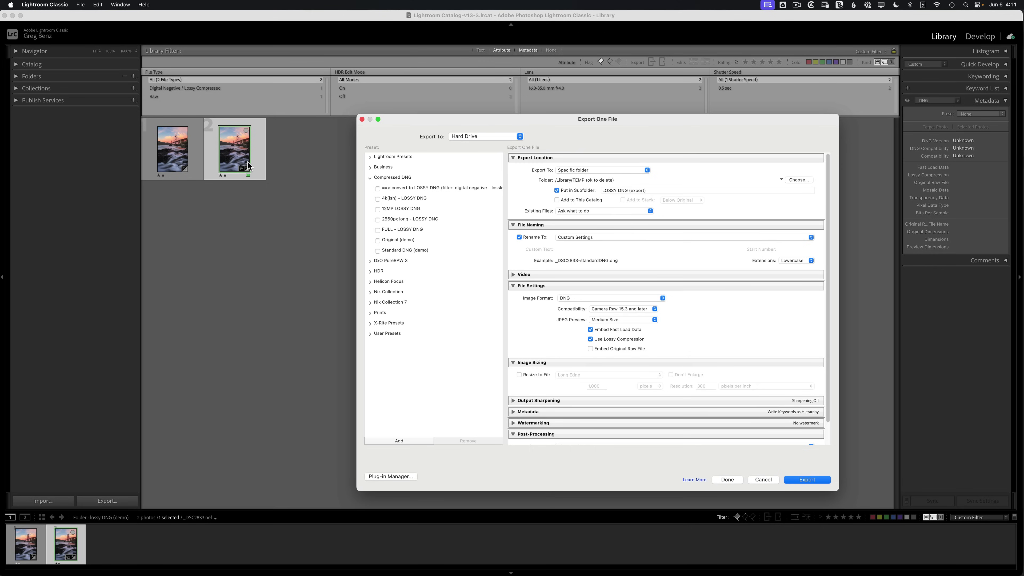
- Cancel that export, then select the photo again and reopen the Export dialog
click(762, 478)
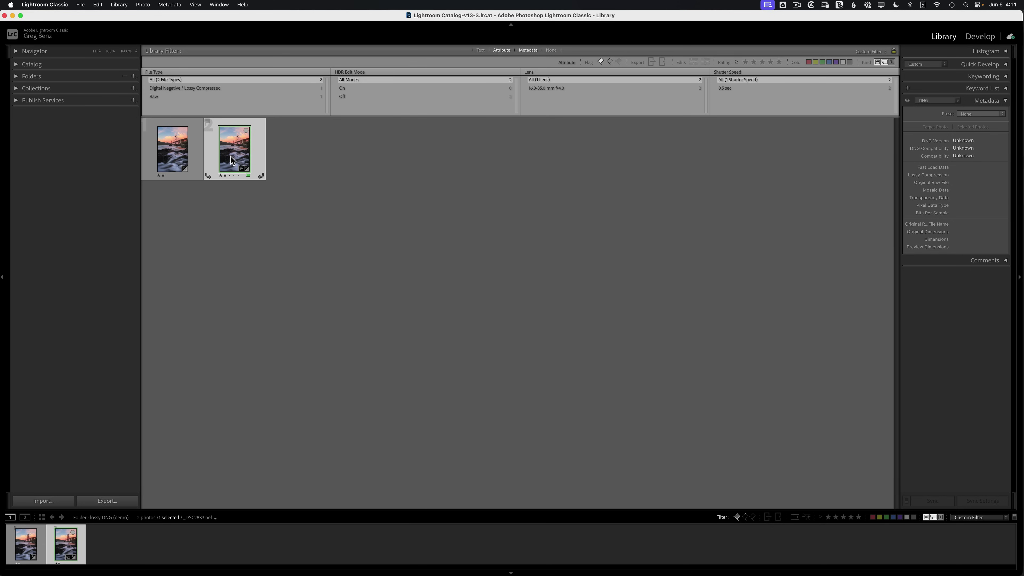
click(190, 153)
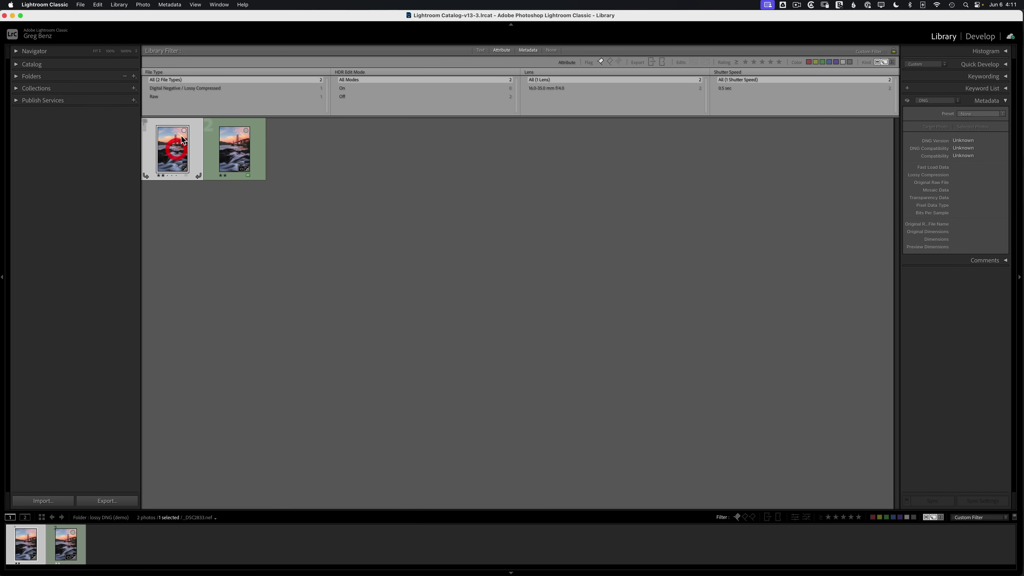
click(231, 149)
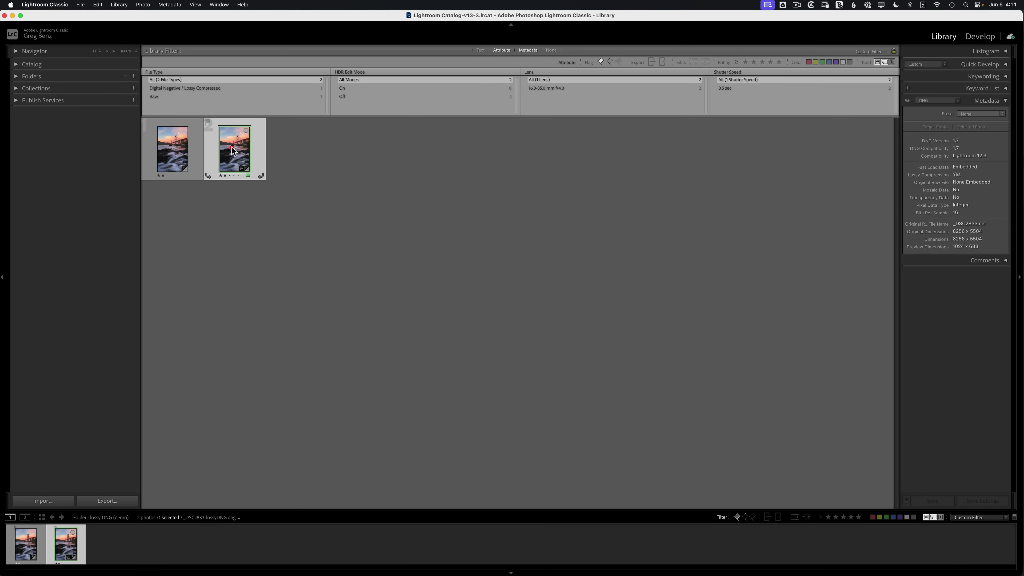
click(129, 500)
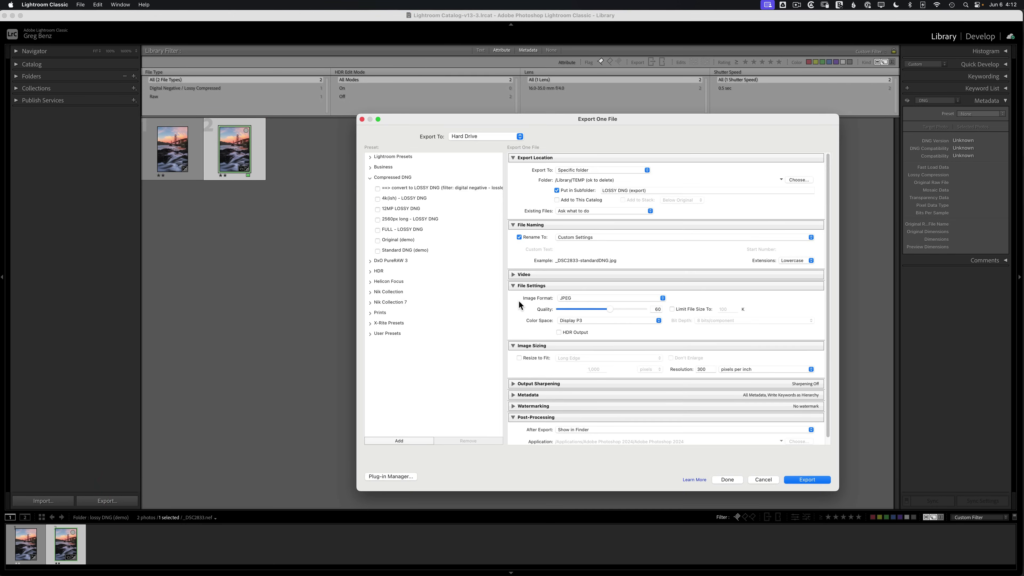
- Export a lossless DNG using the convert to LOSSY DNG preset with lossy compression unchecked, under a unique name
click(418, 189)
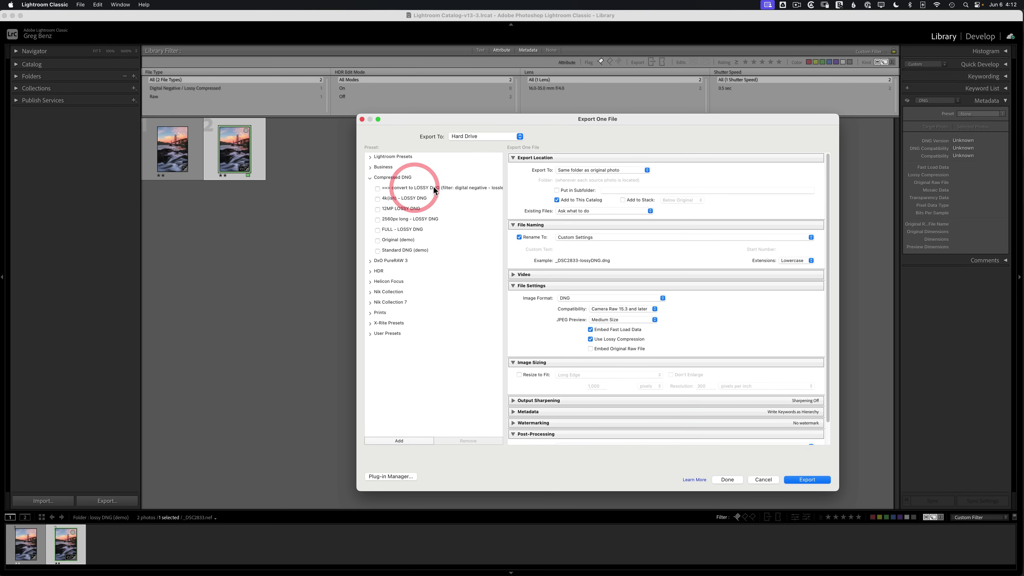
click(593, 339)
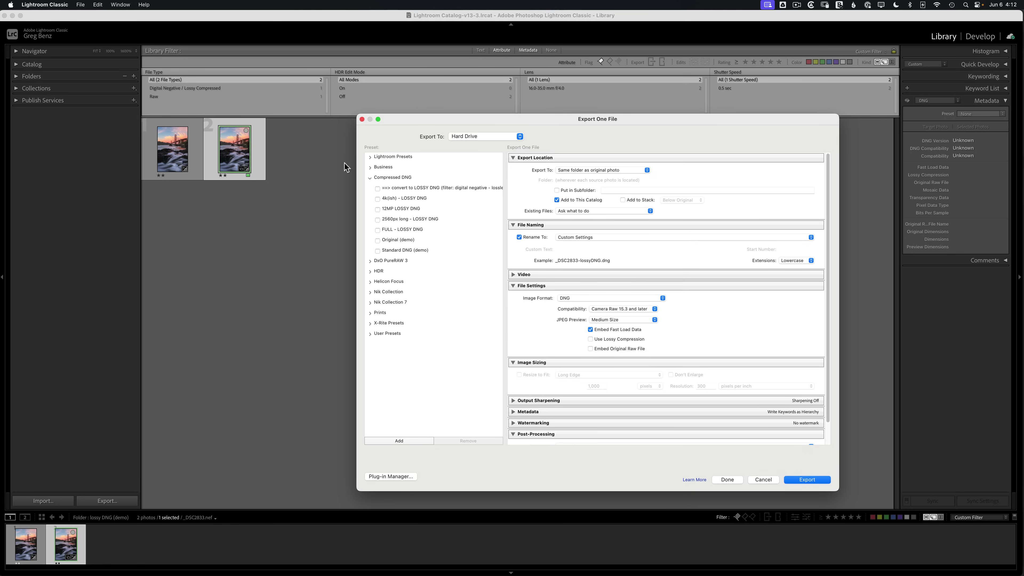
click(798, 478)
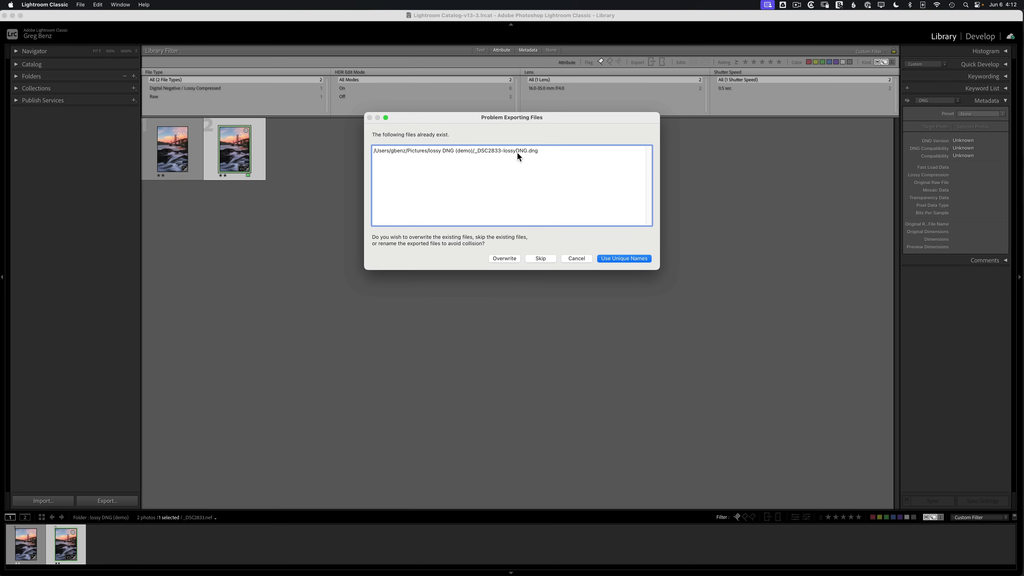
click(616, 258)
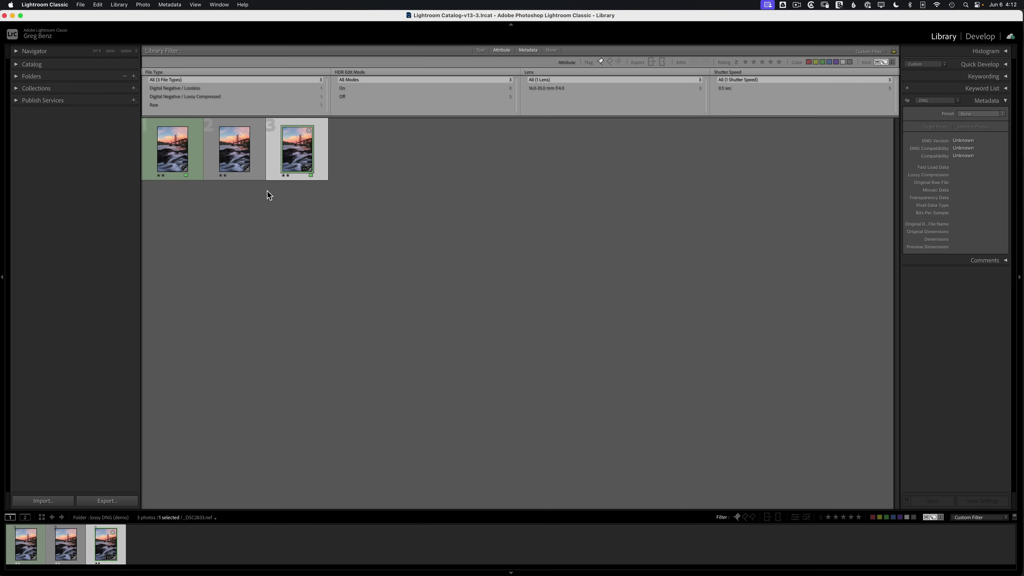
- Filter by File Type through Raw, Digital Negative / Lossless, then Digital Negative / Lossy Compressed
click(527, 50)
click(528, 50)
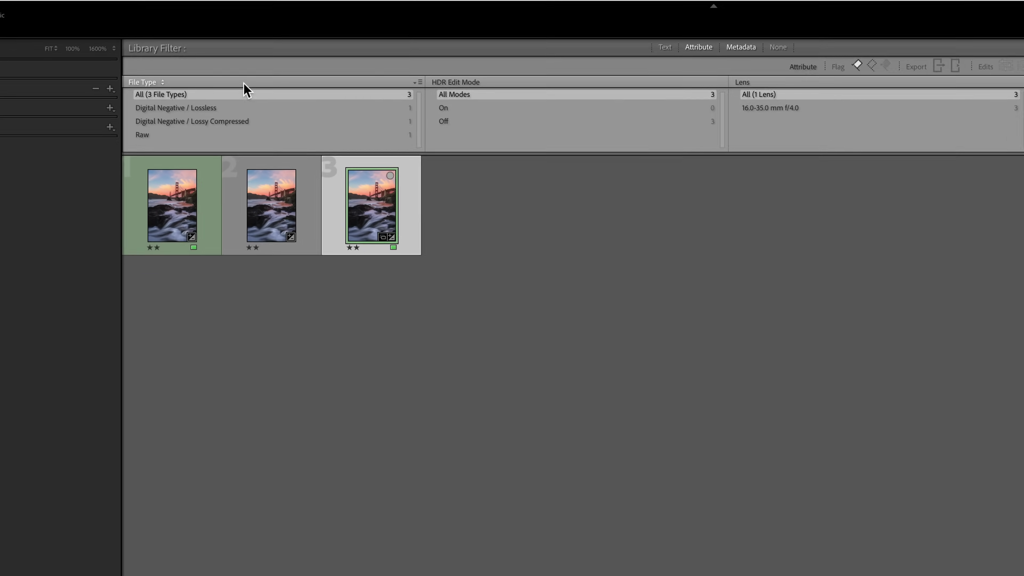
click(162, 83)
click(165, 83)
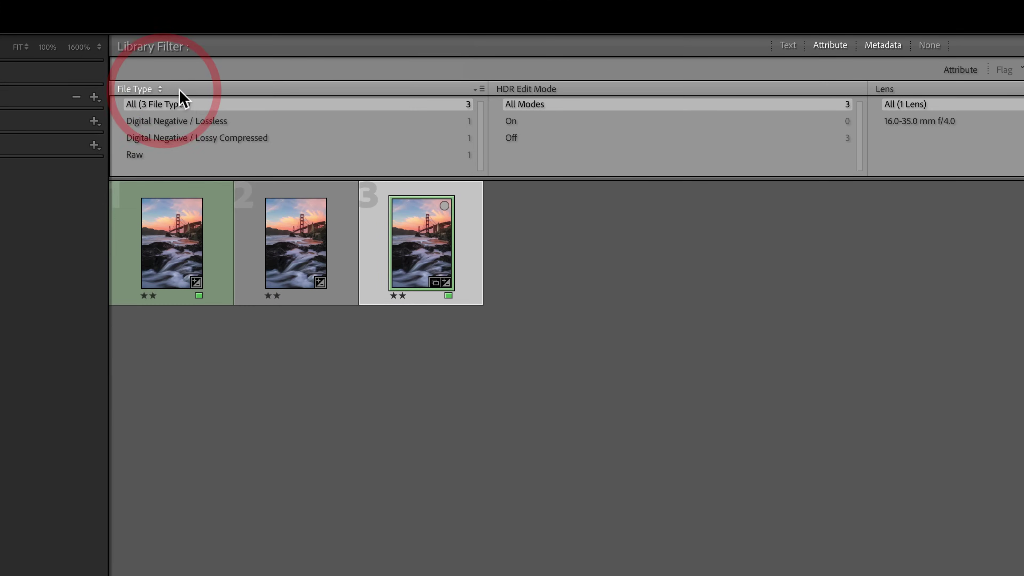
click(160, 157)
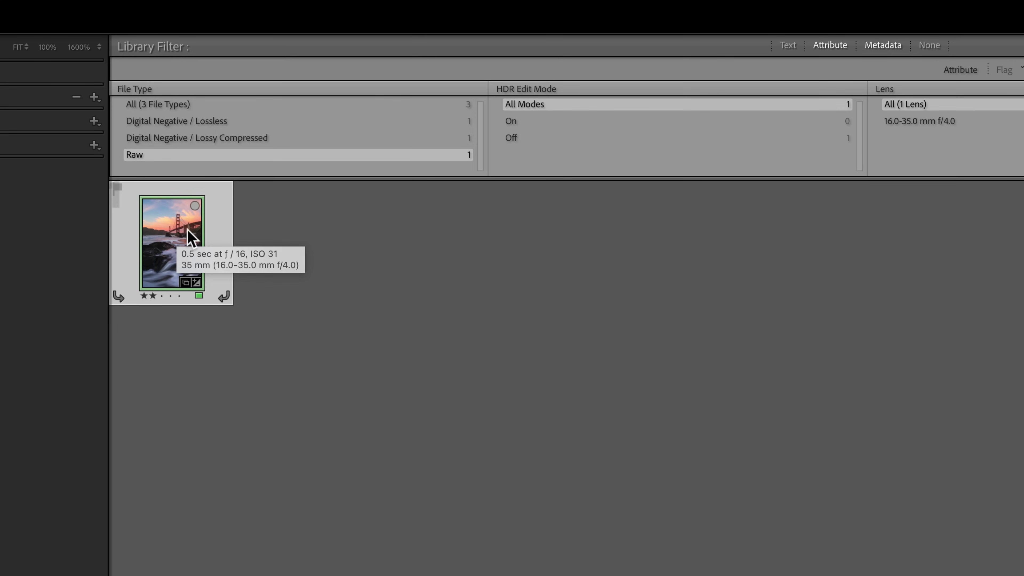
click(231, 122)
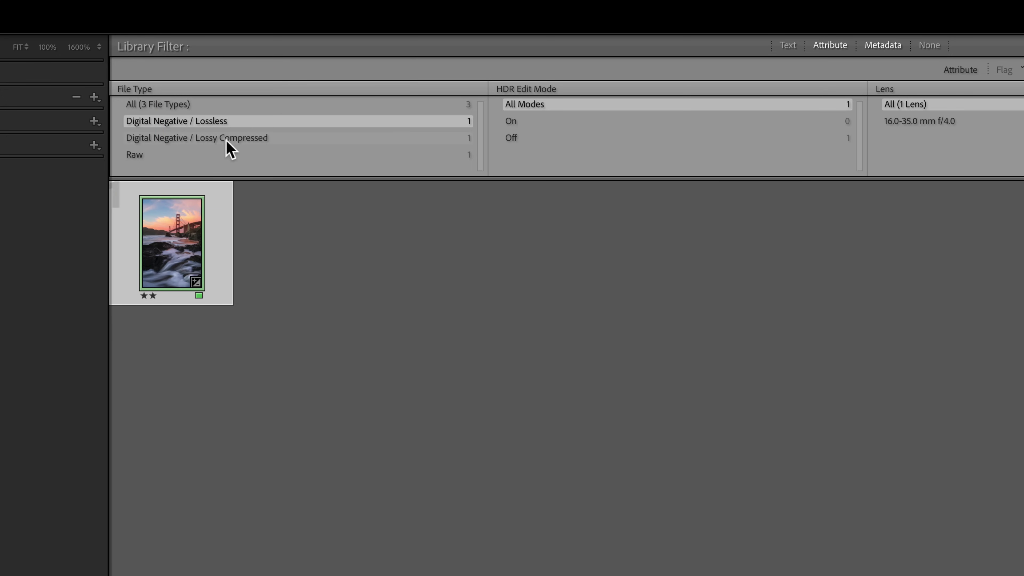
click(236, 140)
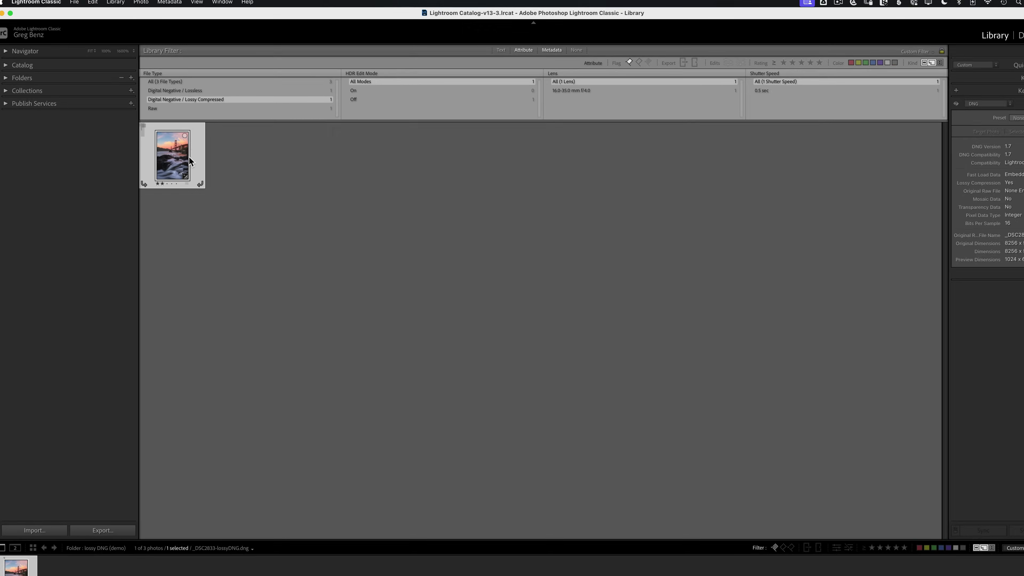
- In Finder, compare the 51 MB NEF, 44.2 MB standard DNG and 6.2 MB lossy DNG, then return to Lightroom
key(super+Tab)
key(super+Tab)
key(super+Tab)
key(super+Tab)
key(super+Tab)
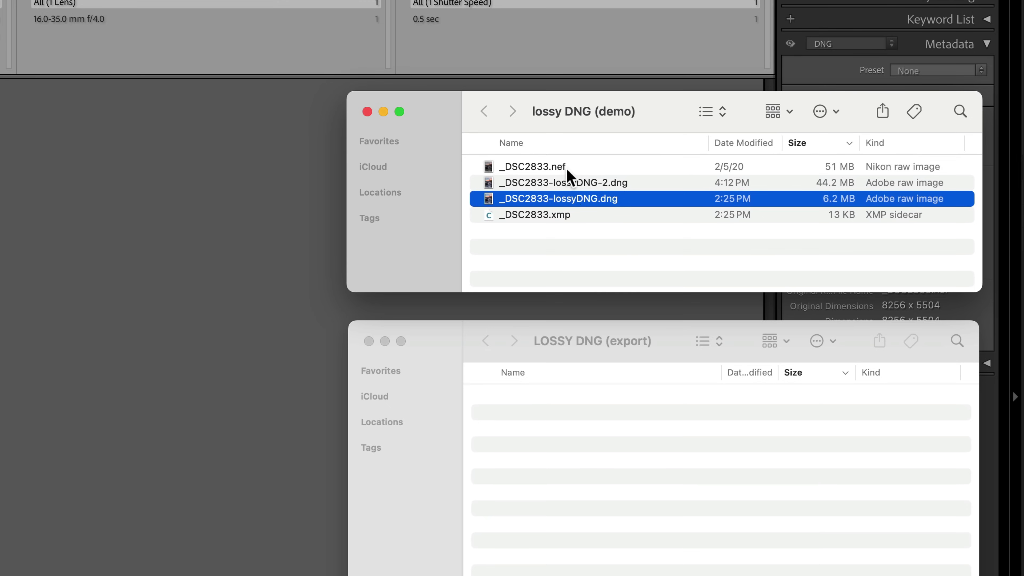
click(795, 163)
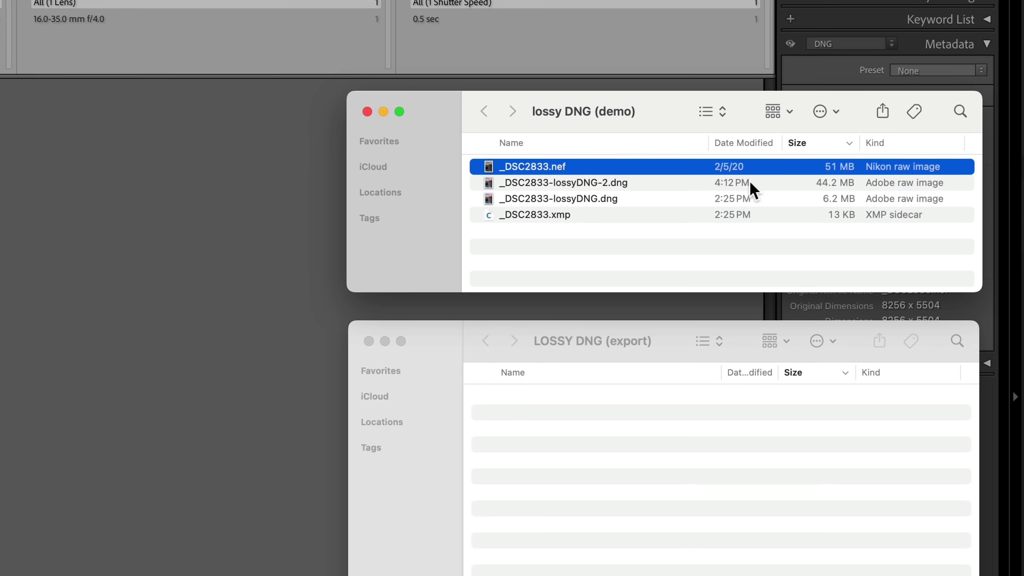
click(771, 183)
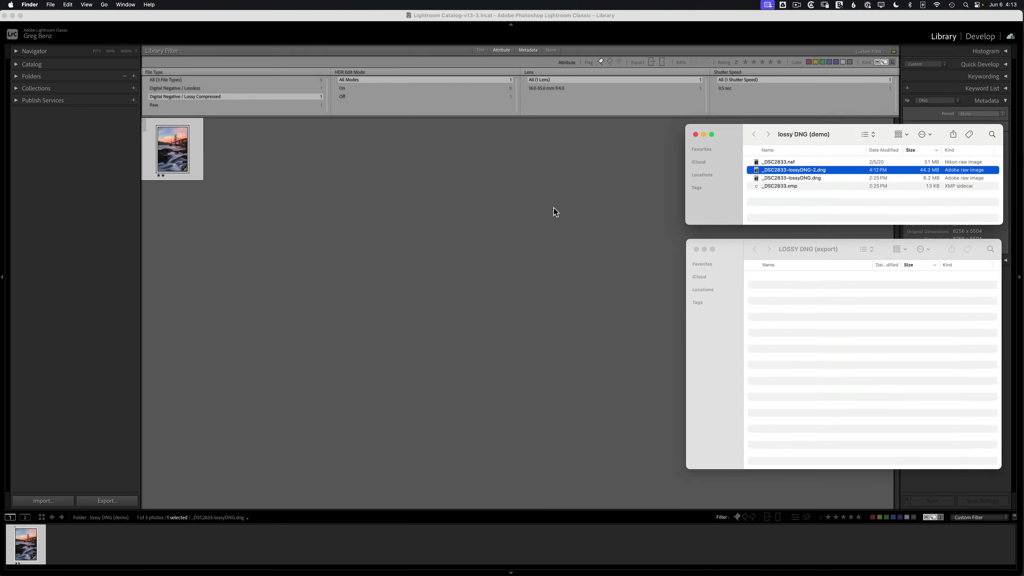
click(82, 265)
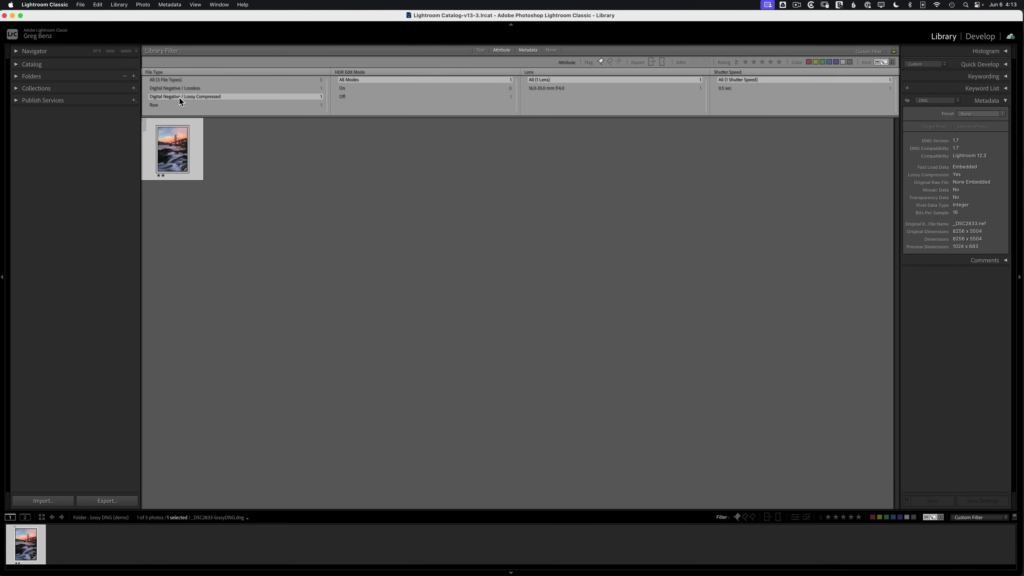
- Show All (3 File Types) in the grid, keep the DNG metadata view, and select the third photo
click(174, 79)
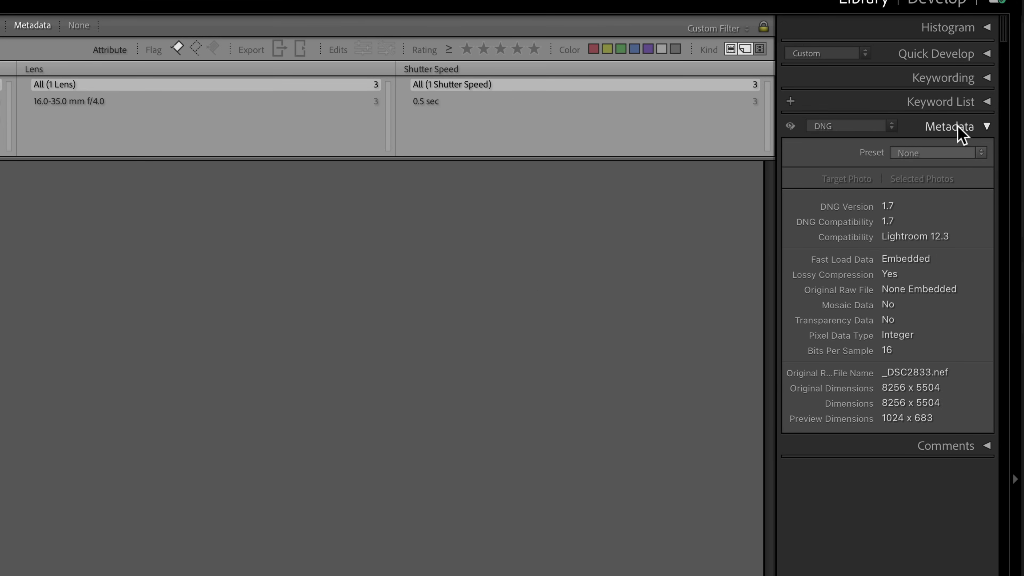
click(889, 127)
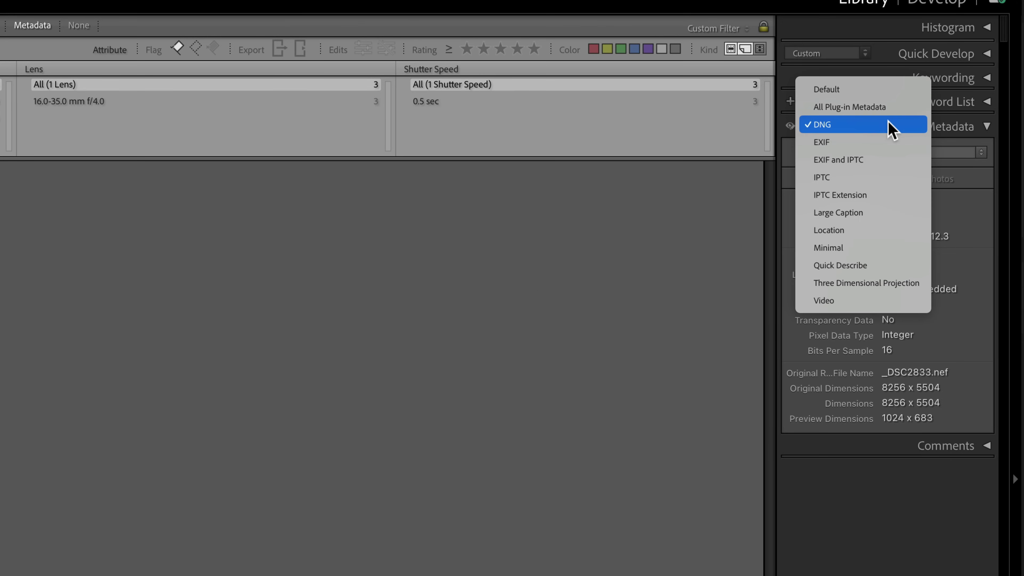
click(857, 126)
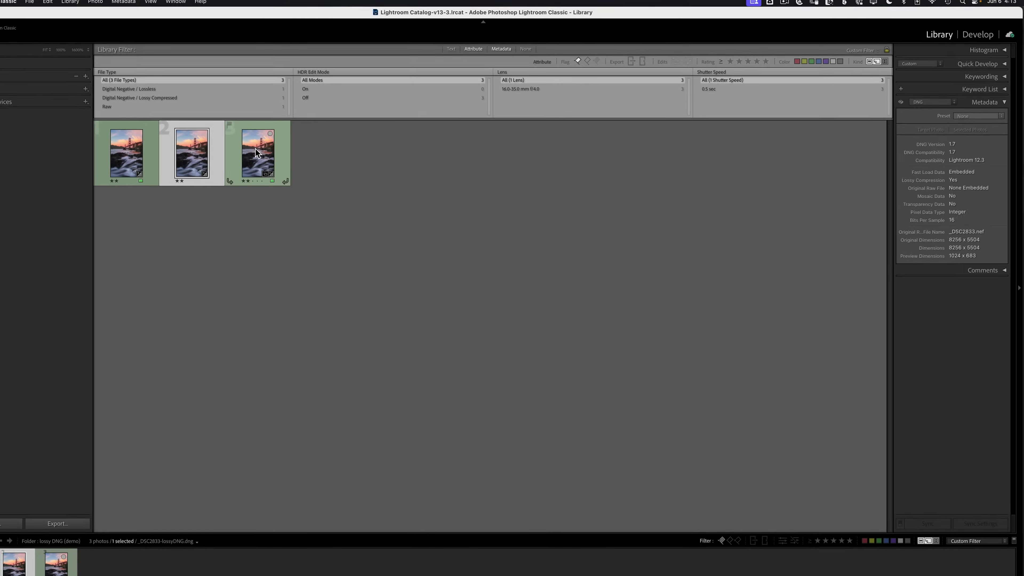
click(295, 147)
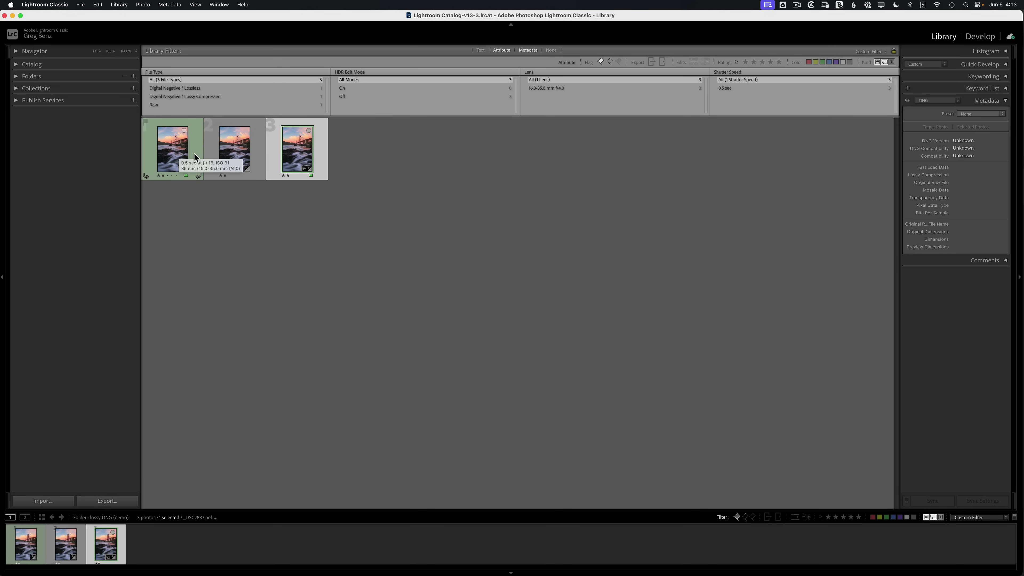
- Select the second, then the first thumbnail to read each photo's DNG metadata fields
click(238, 156)
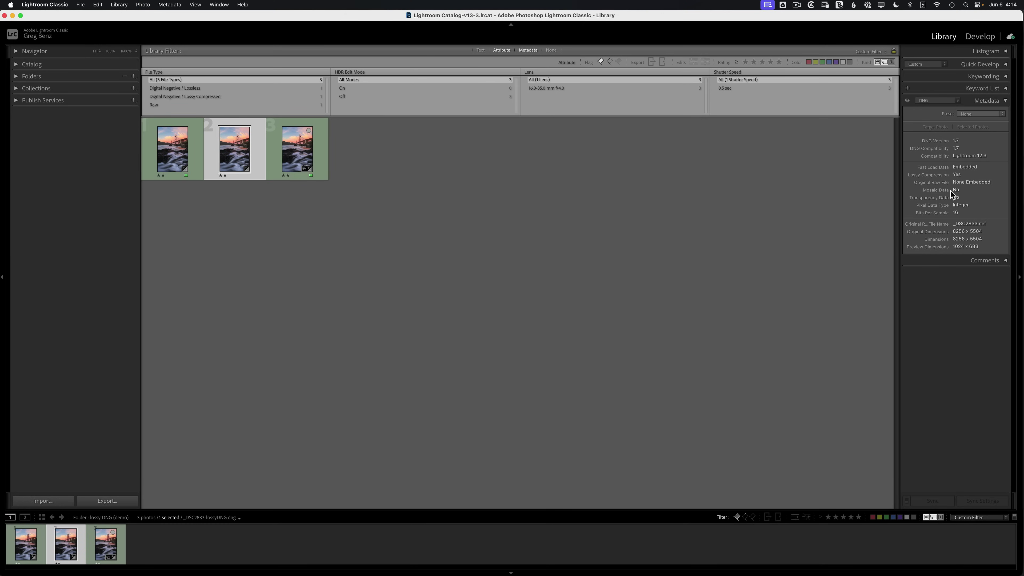
click(174, 157)
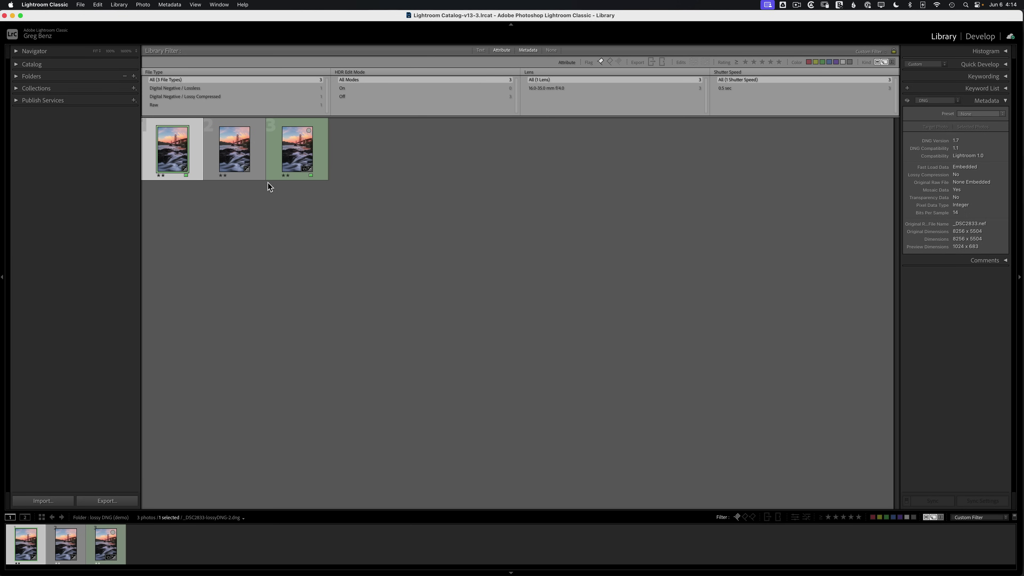
- Denoise the standard DNG at amount 49 to create an enhanced DNG copy
right_click(168, 153)
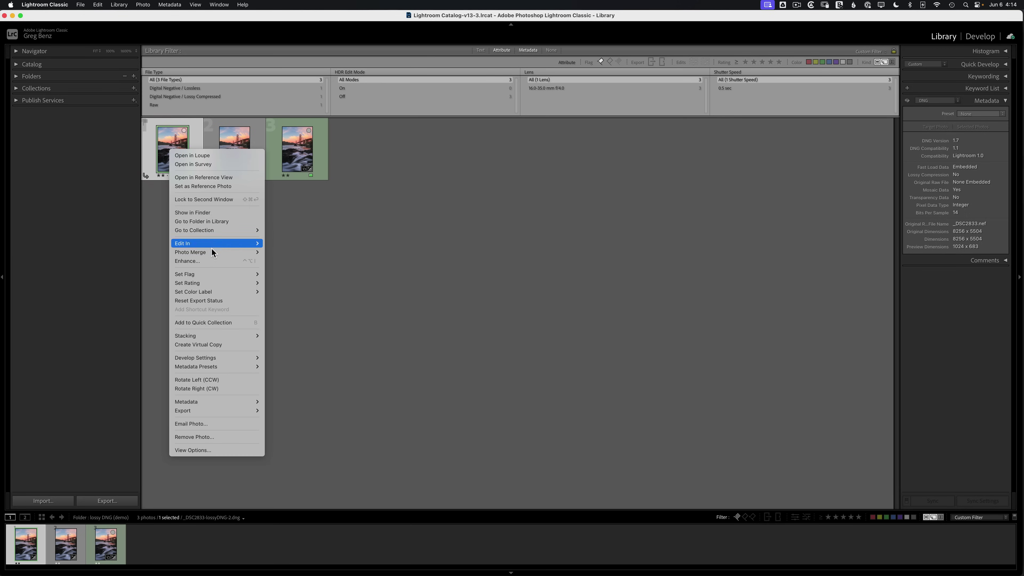
click(212, 260)
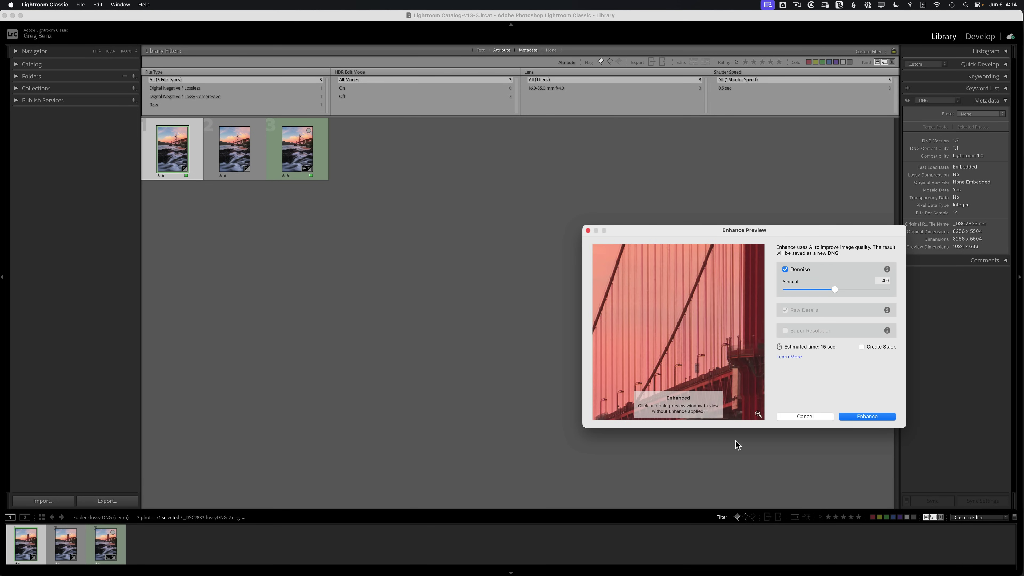
click(856, 416)
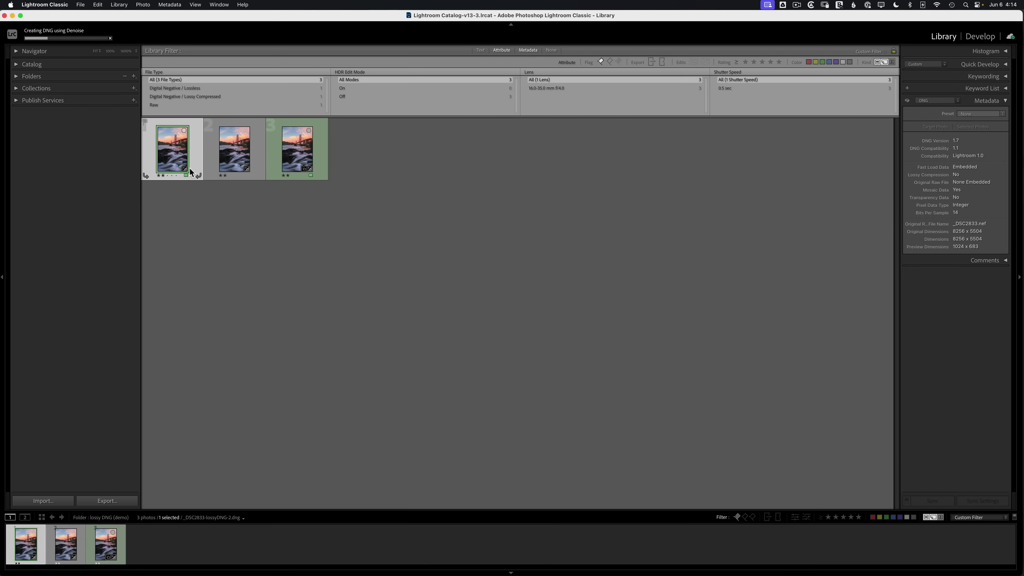
- Try Enhance on the lossy DNG, find Denoise unavailable, and cancel
click(240, 159)
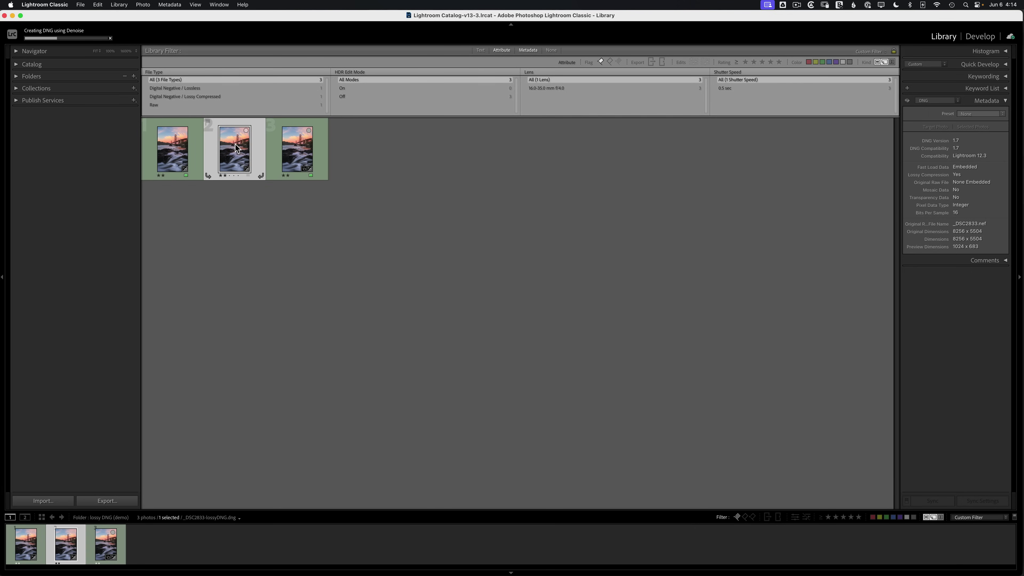
right_click(236, 143)
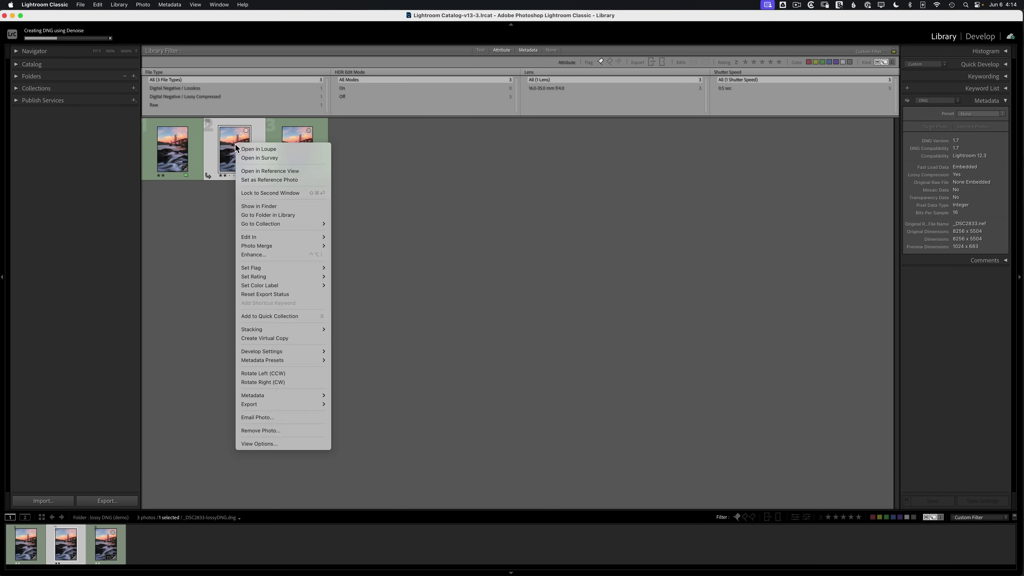
click(271, 254)
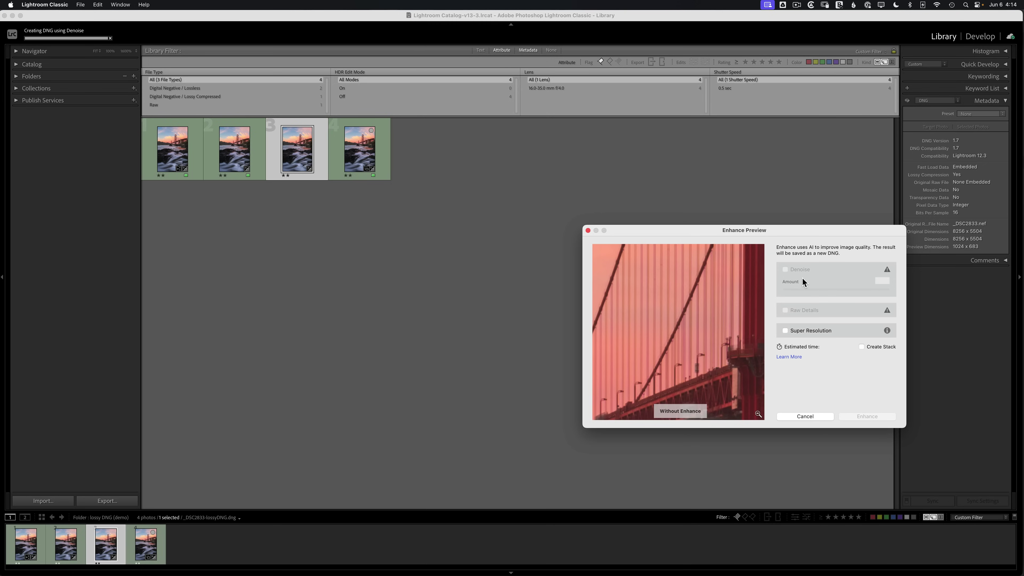
click(800, 416)
- Select the new denoised Enhanced-NR DNG in the grid
click(359, 152)
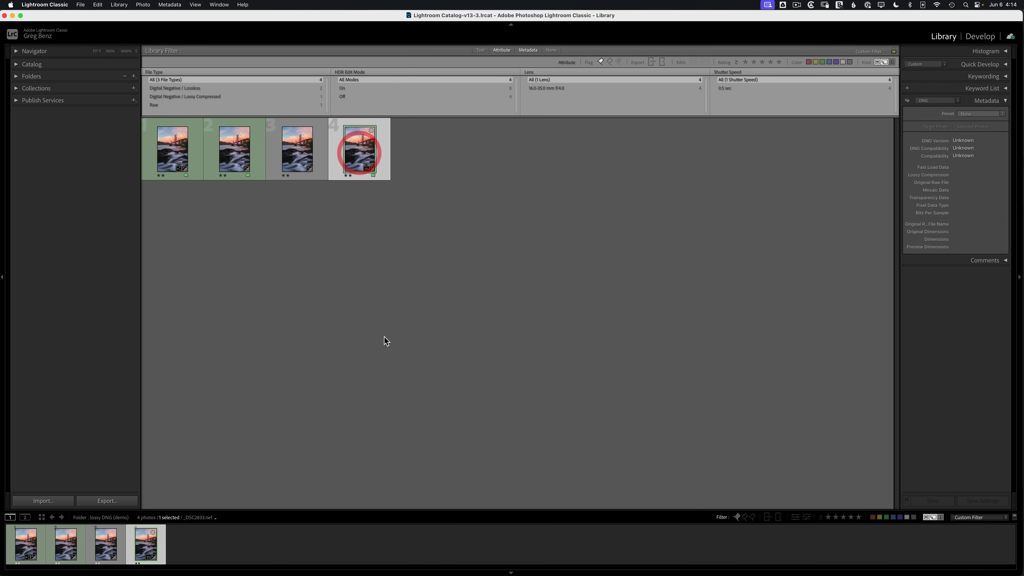
click(294, 141)
click(242, 151)
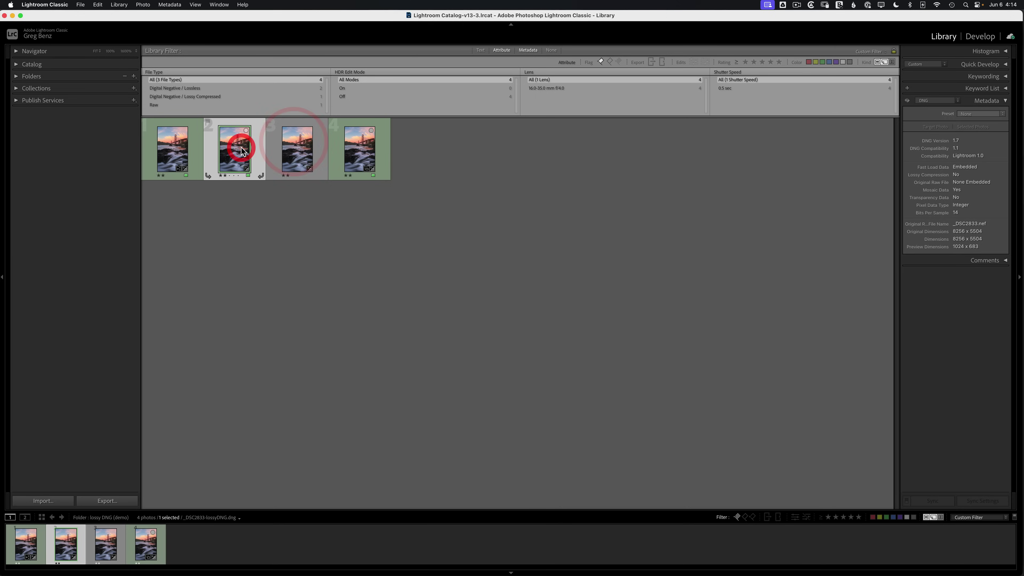
click(178, 149)
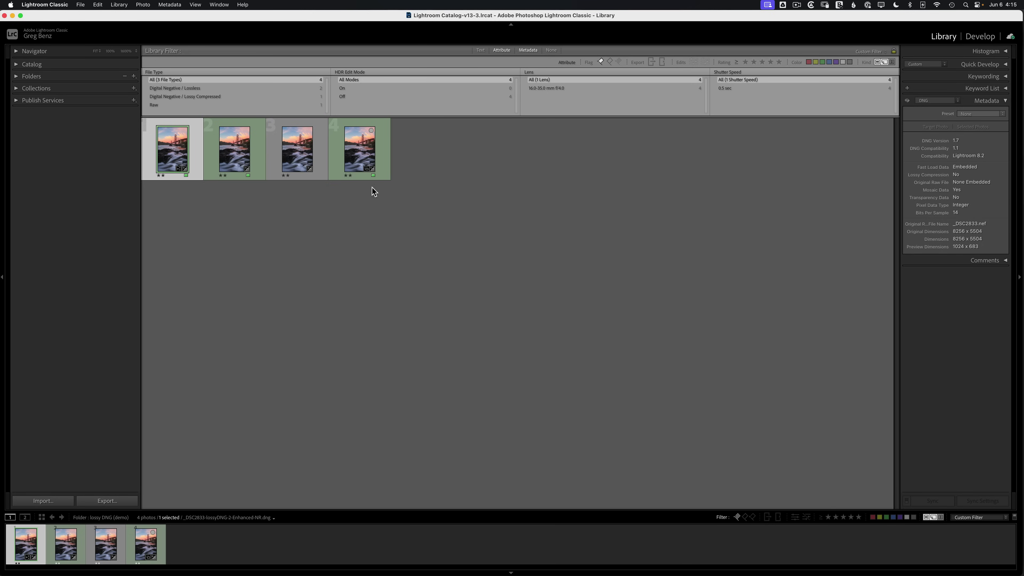
right_click(177, 147)
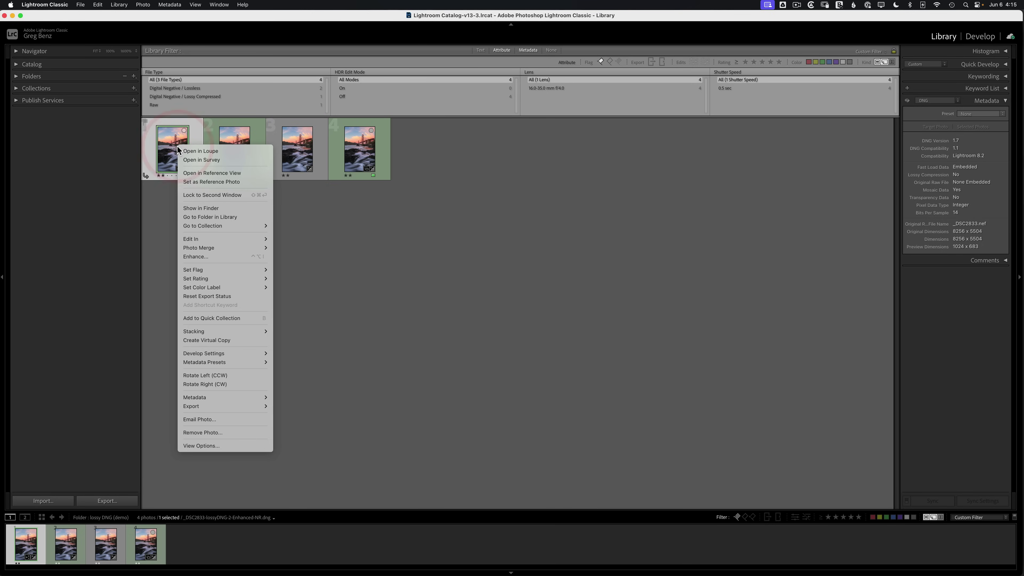
click(176, 146)
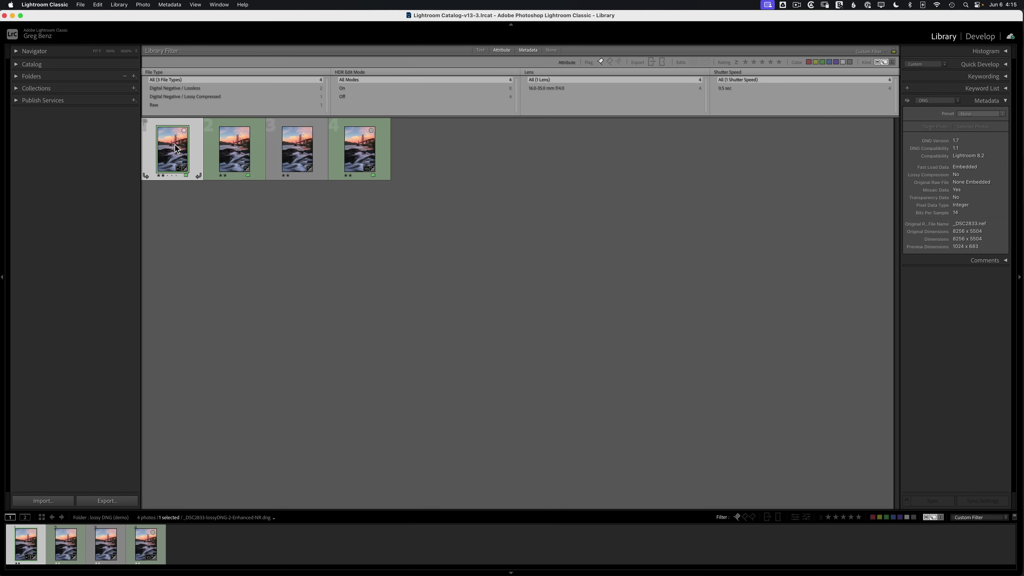
- Export the denoised DNG with the '==> convert to LOSSY DNG' preset and Rename To template
click(117, 501)
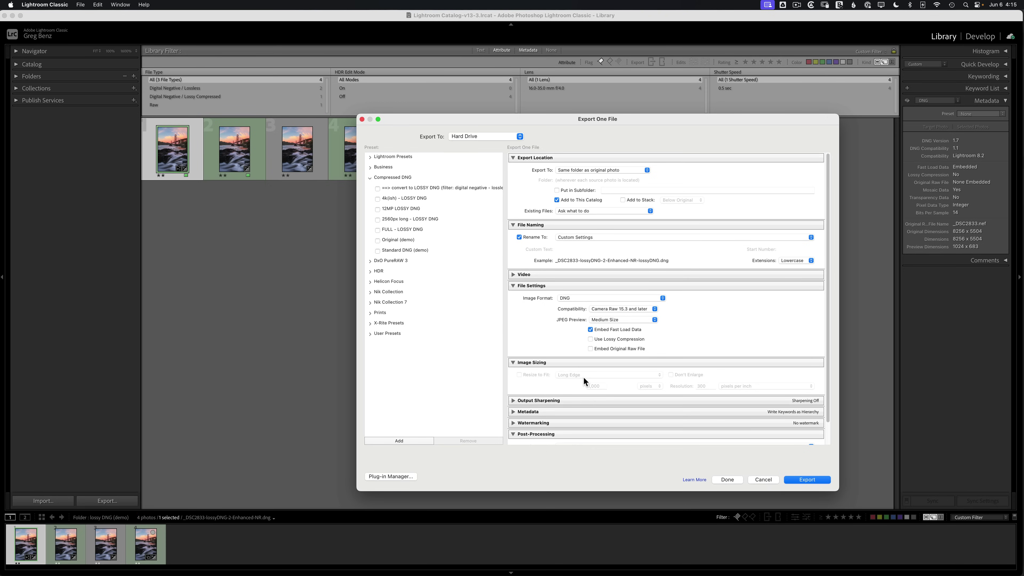
click(422, 189)
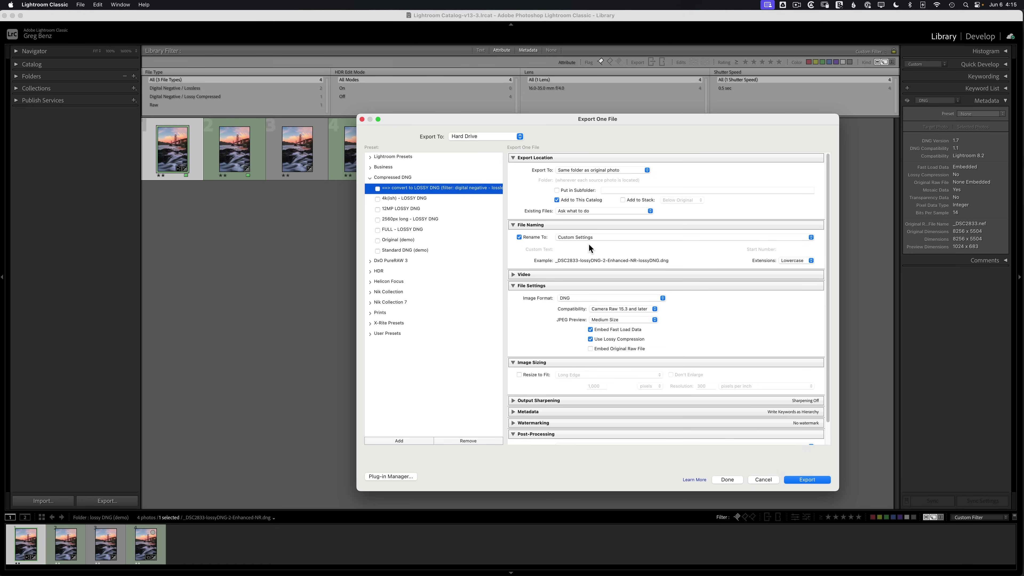
click(579, 235)
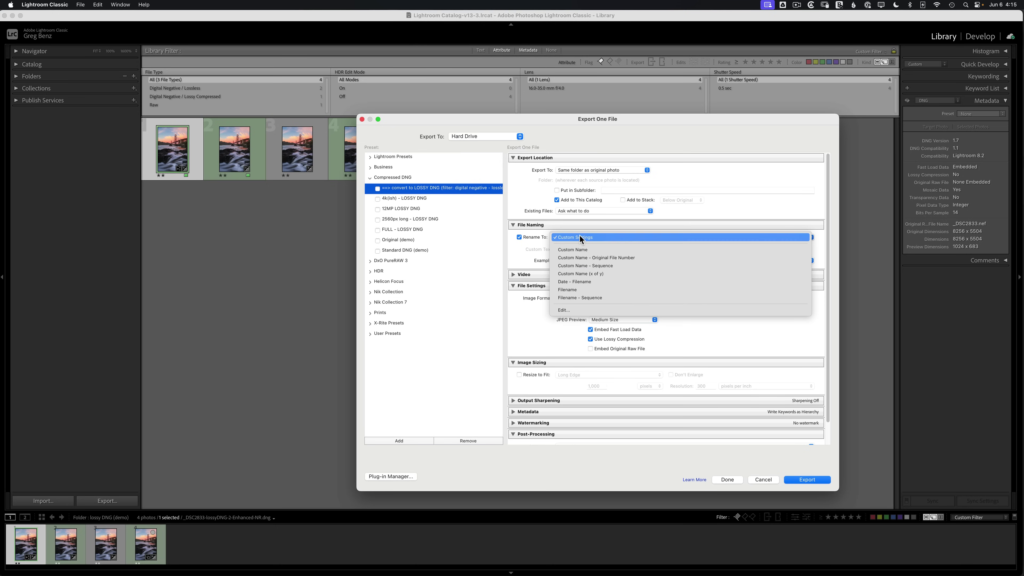
click(578, 311)
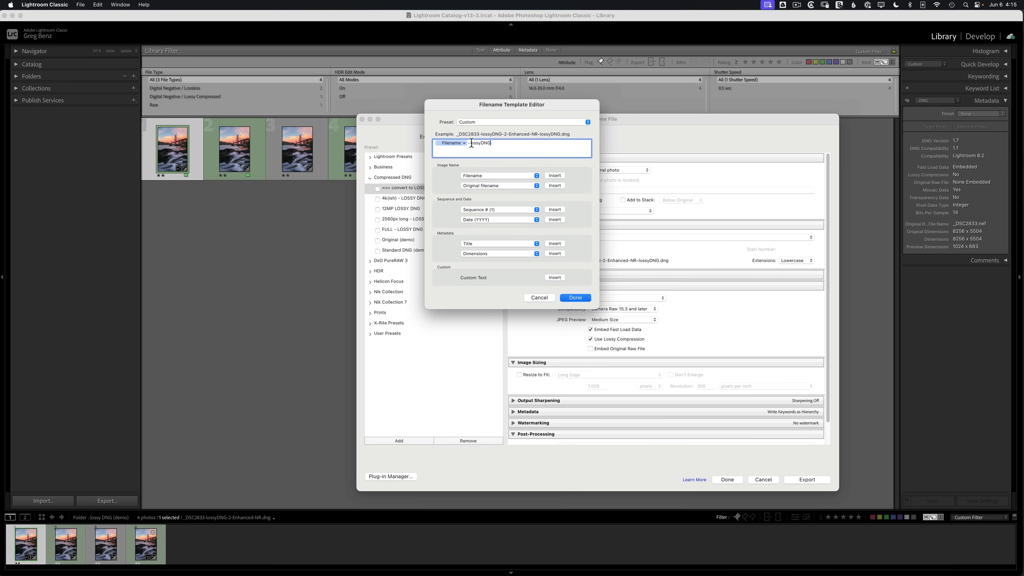
click(545, 297)
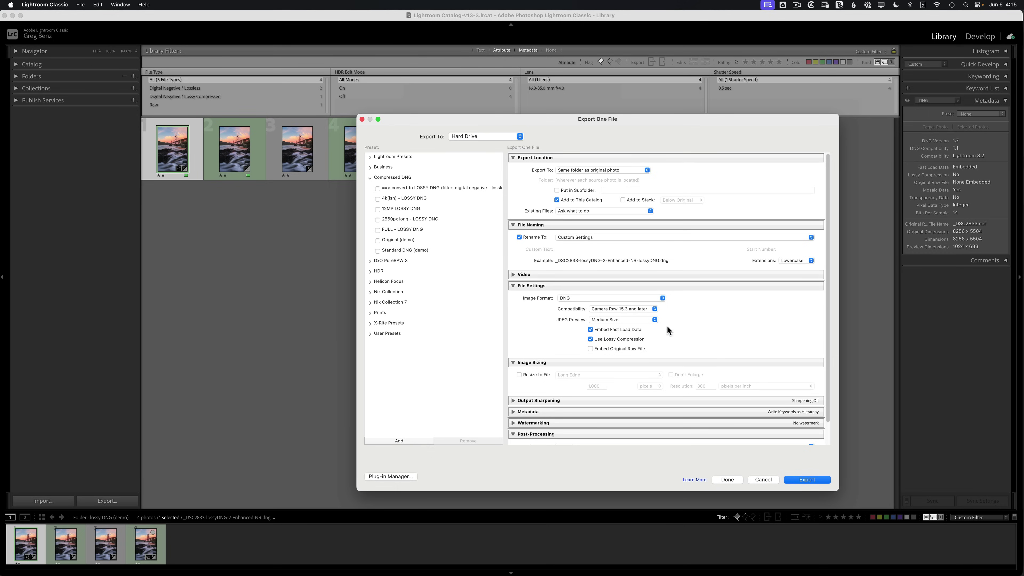
click(800, 479)
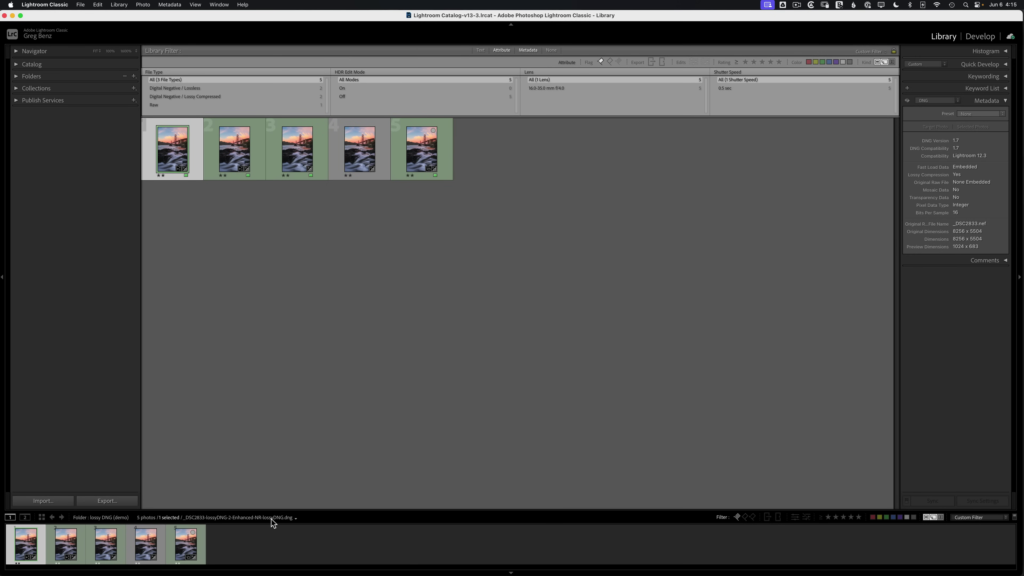
- In Finder, compare the 4.2 MB lossy Enhanced-NR export against the 81.8 MB denoised DNG
key(super+Tab)
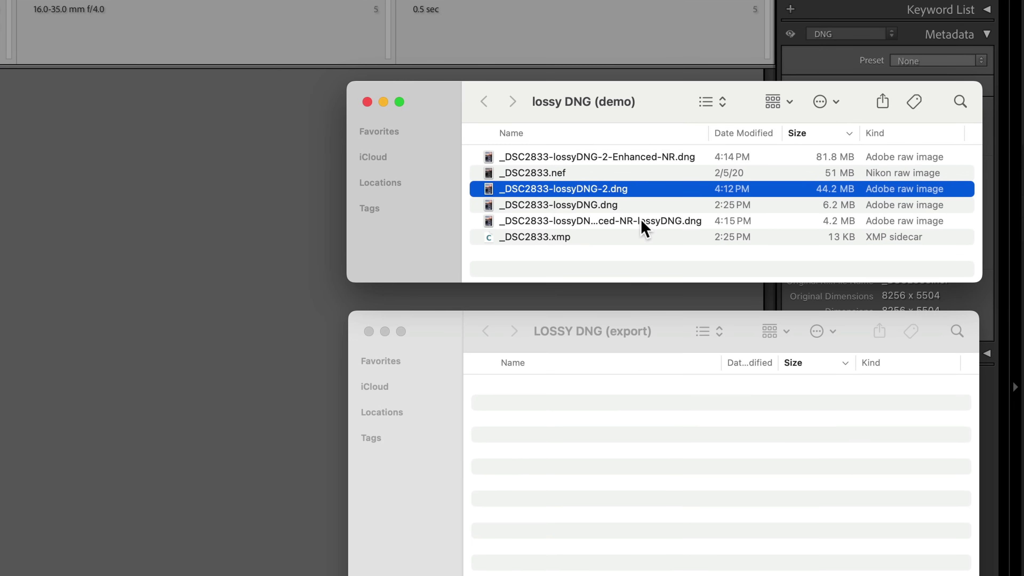
click(644, 221)
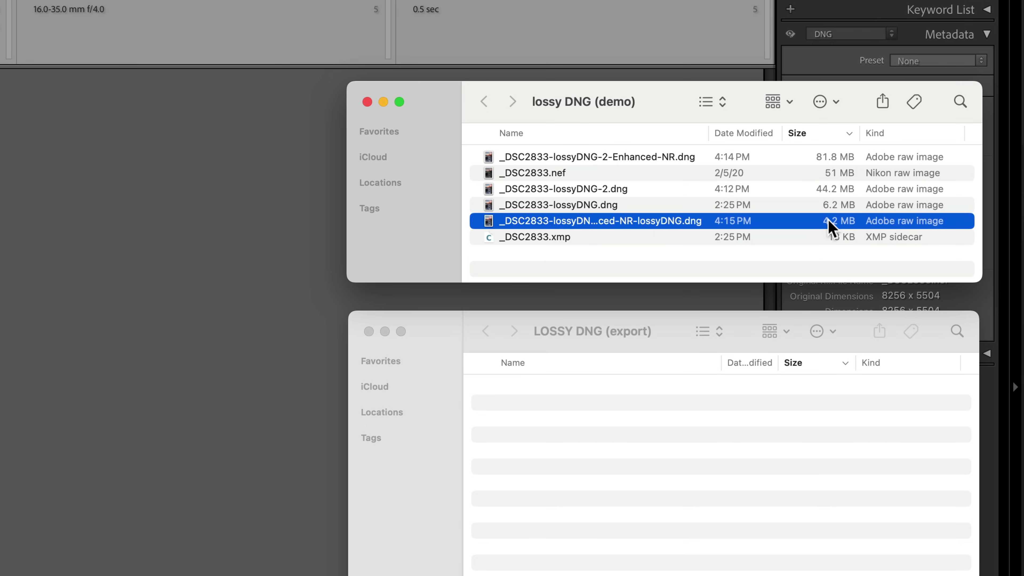
click(816, 206)
click(813, 220)
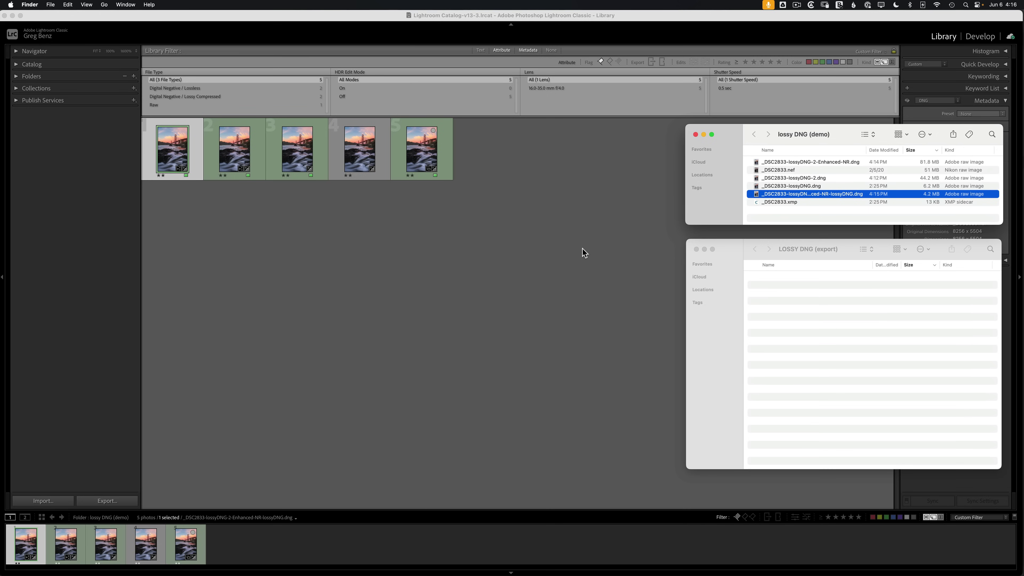
- Clear the green labels from photos 1–3 and leave only the fifth photo, the NEF, selected
click(539, 257)
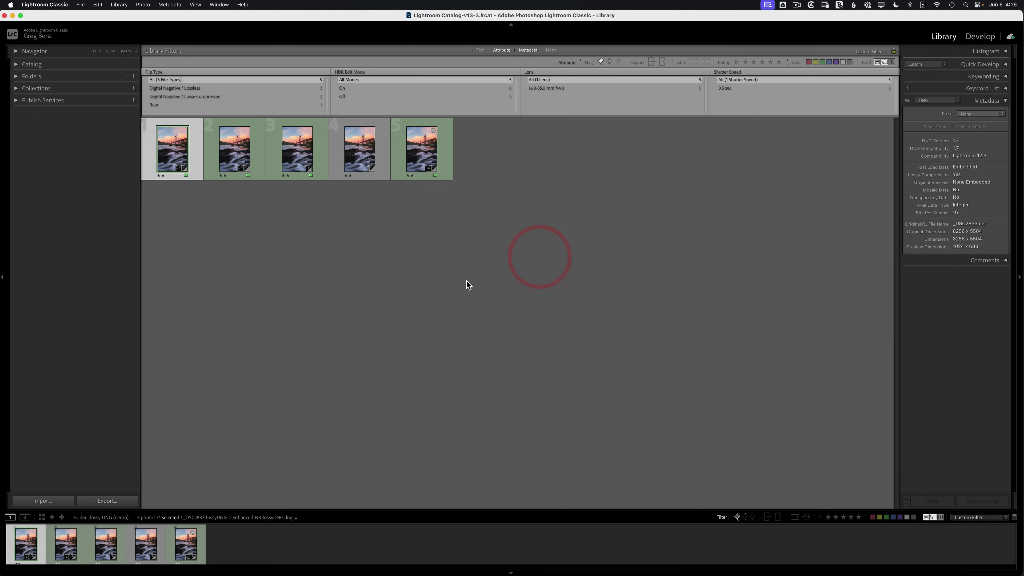
click(422, 148)
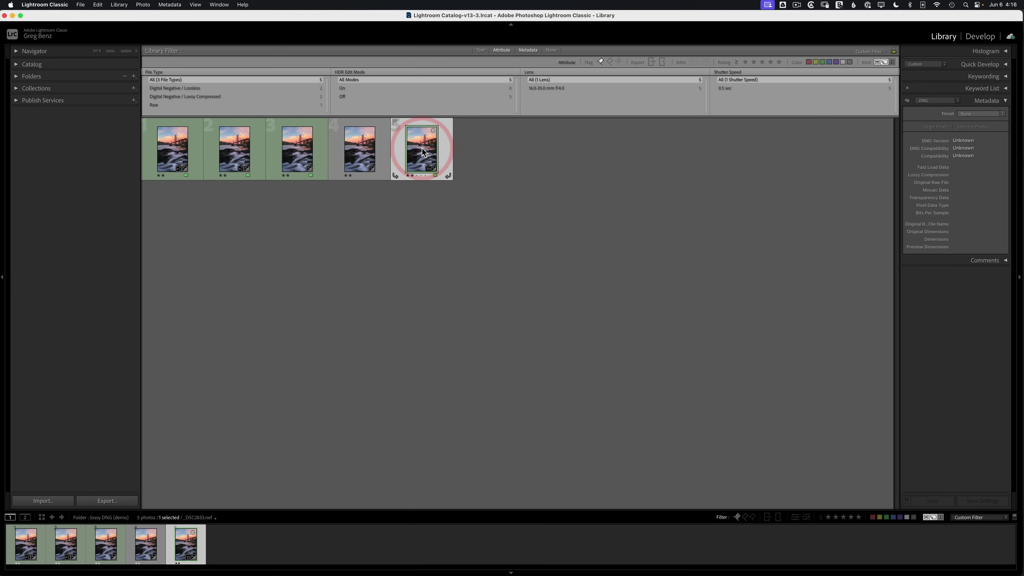
click(298, 143)
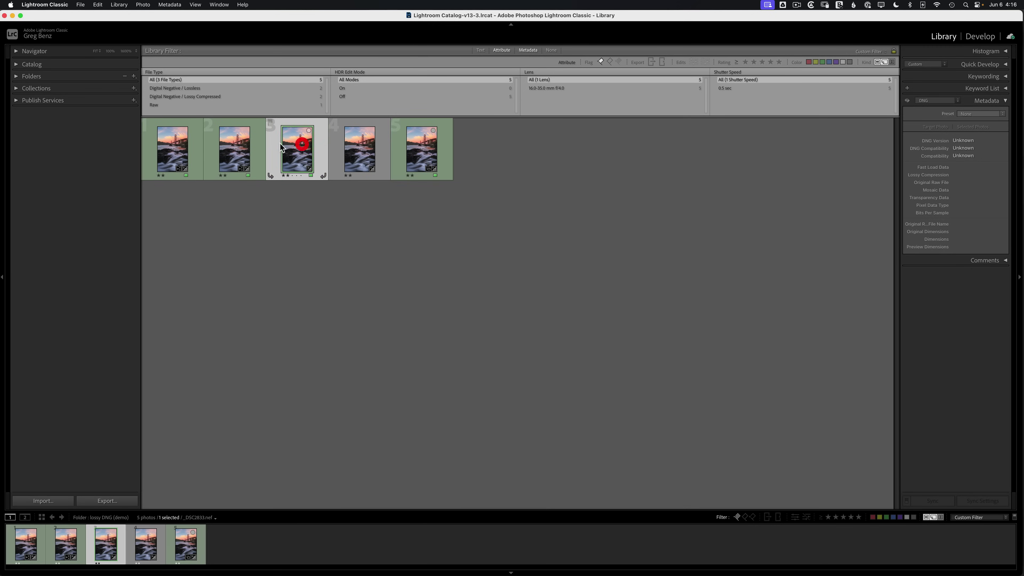
super+click(236, 144)
super+click(178, 146)
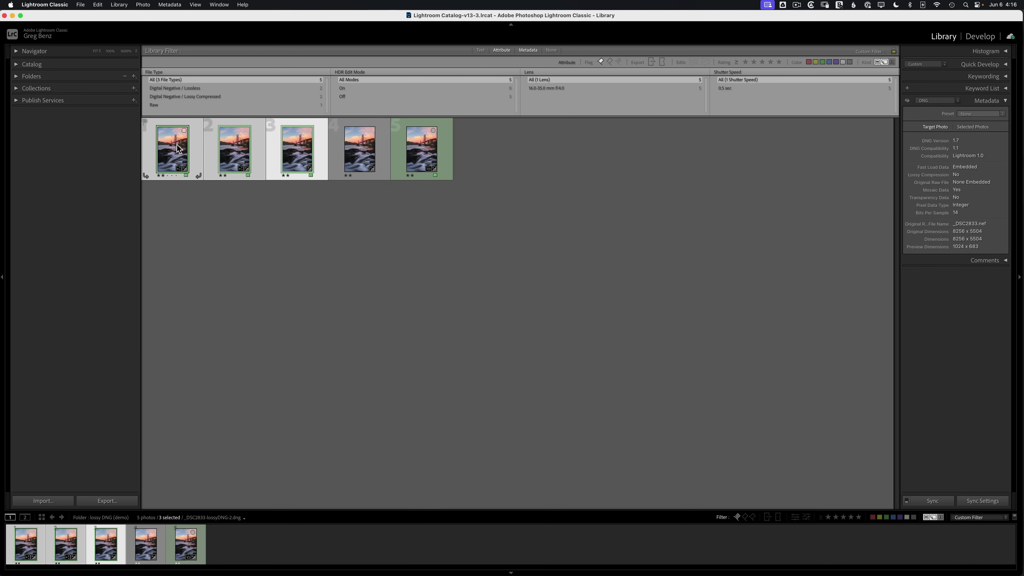
key(8)
click(446, 248)
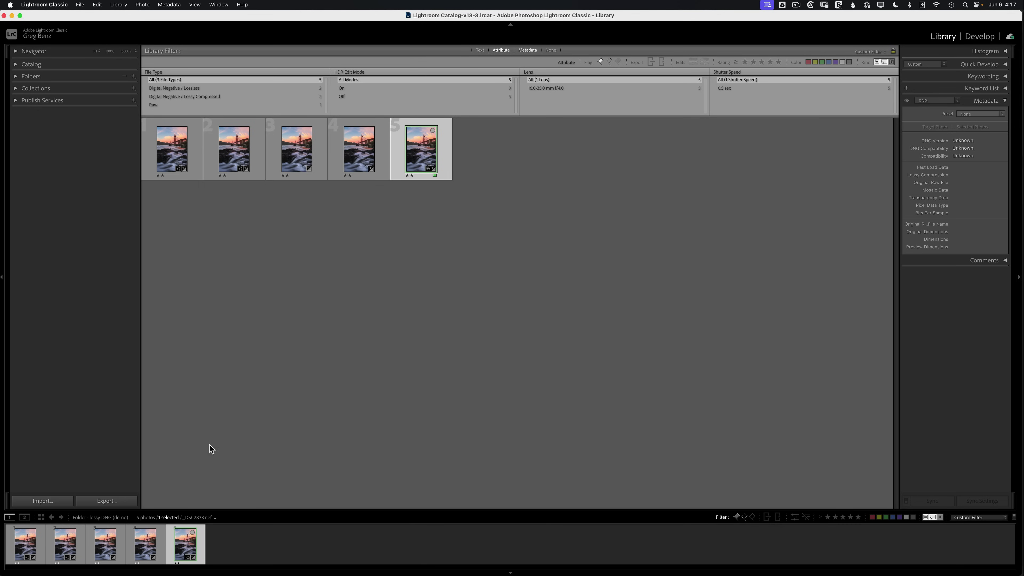
- Review the Original, Standard DNG, FULL, 2560px, 12MP and 4k(ish) LOSSY DNG export presets
click(125, 500)
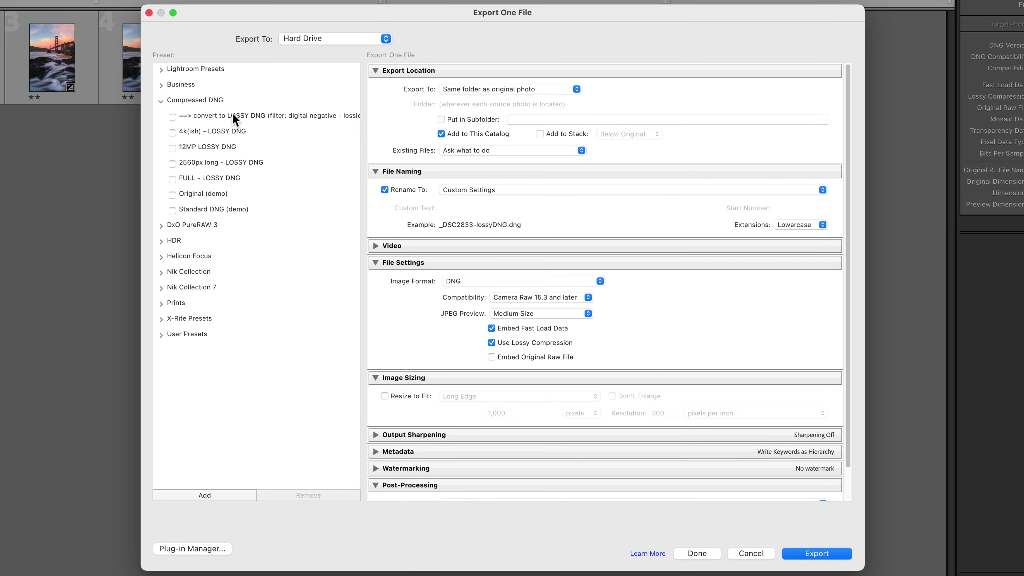
click(380, 173)
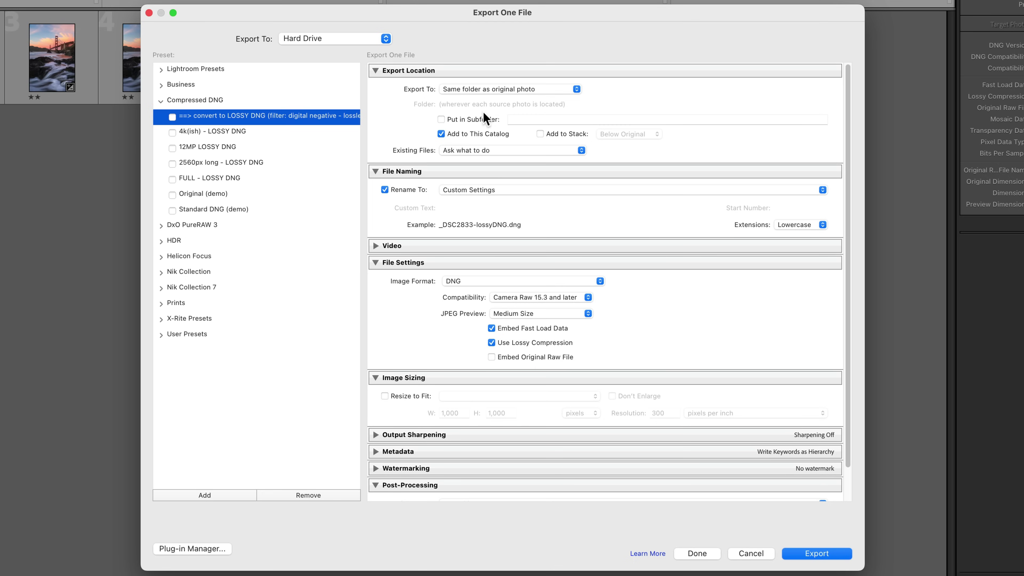
click(399, 396)
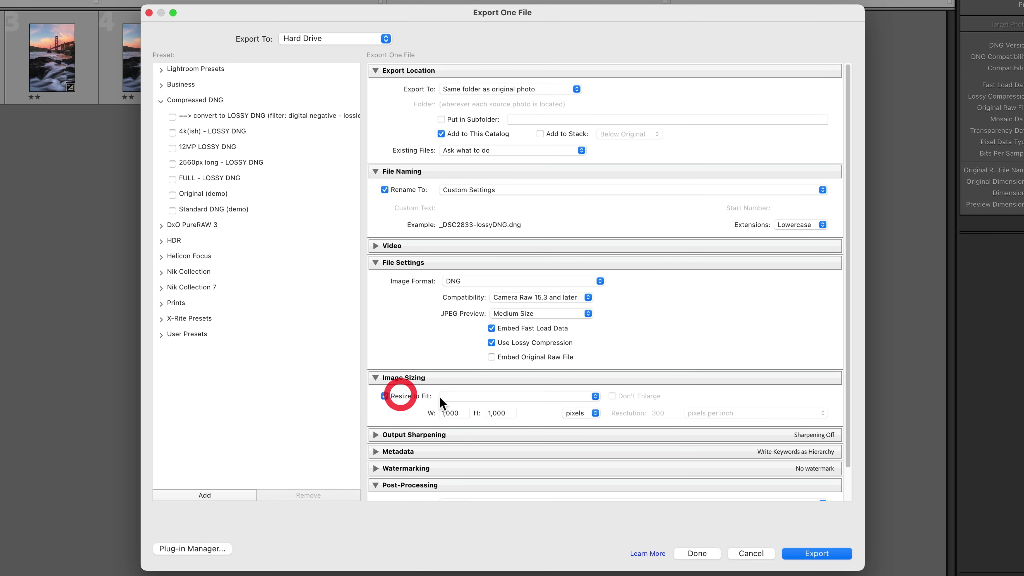
click(403, 395)
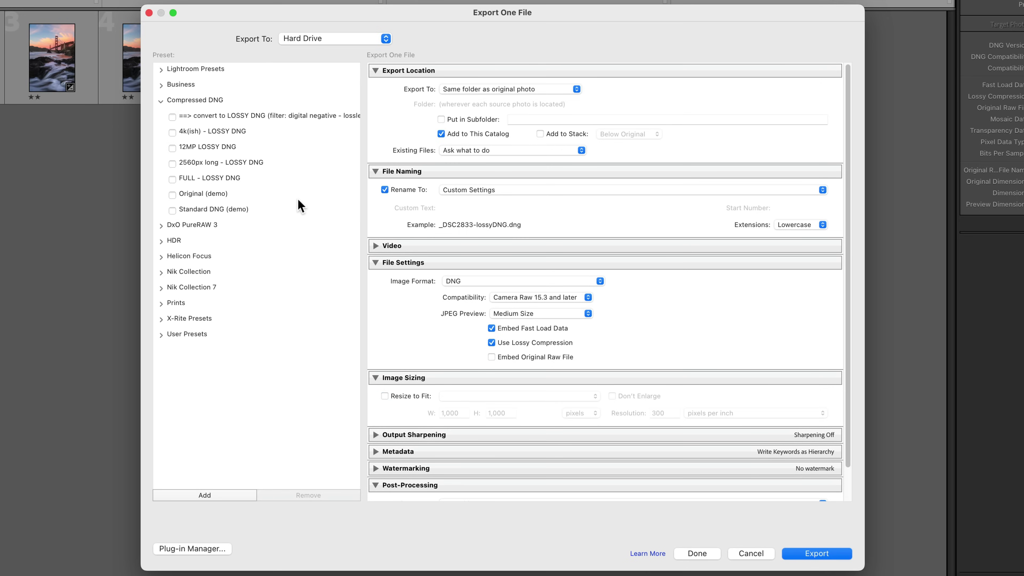
click(225, 194)
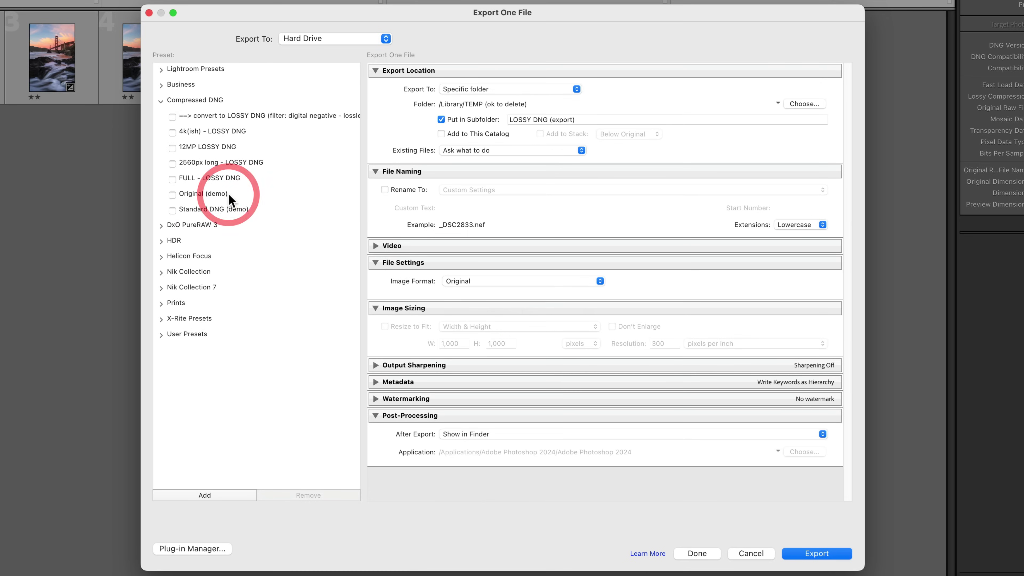
click(230, 210)
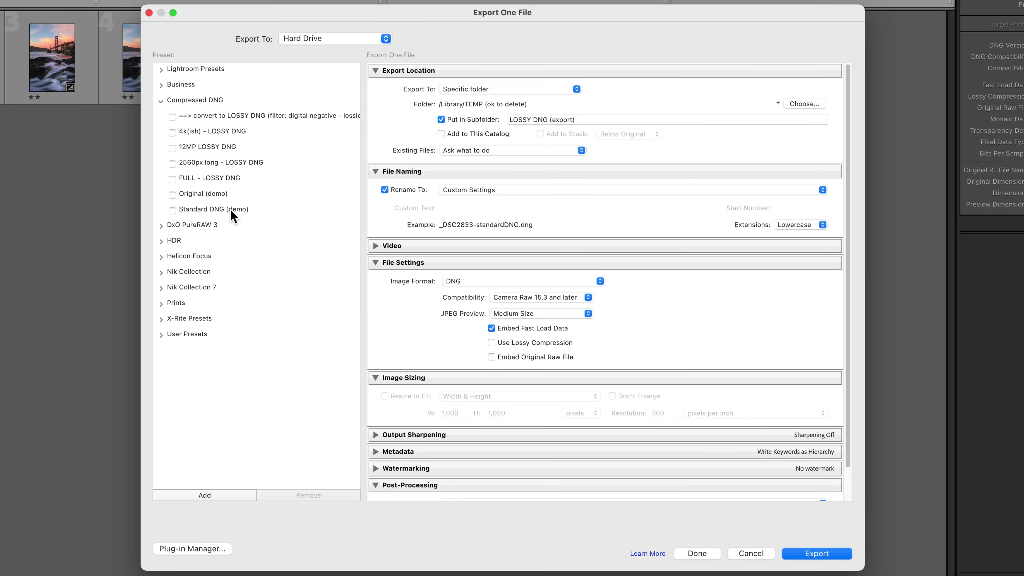
click(223, 186)
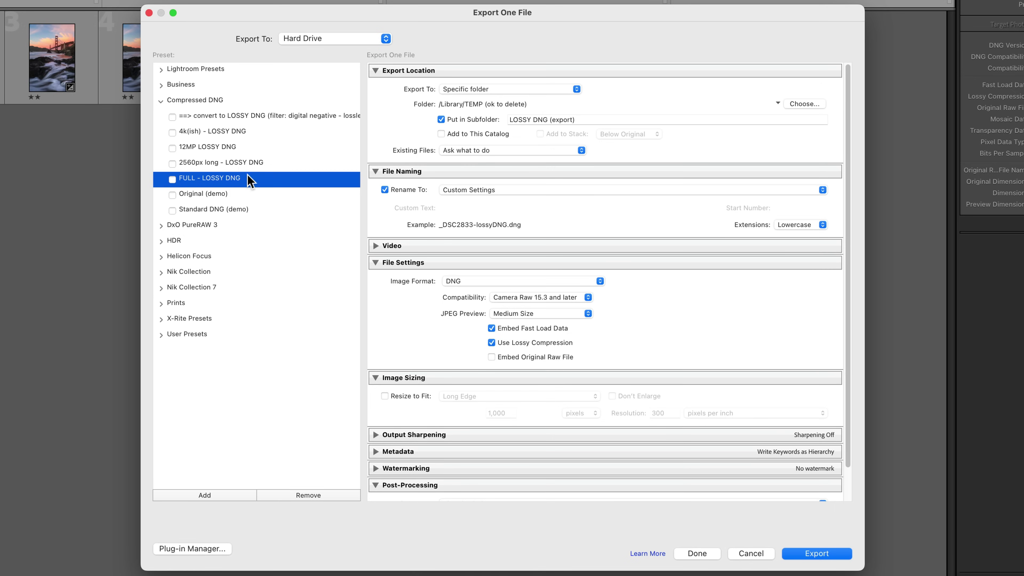
click(233, 164)
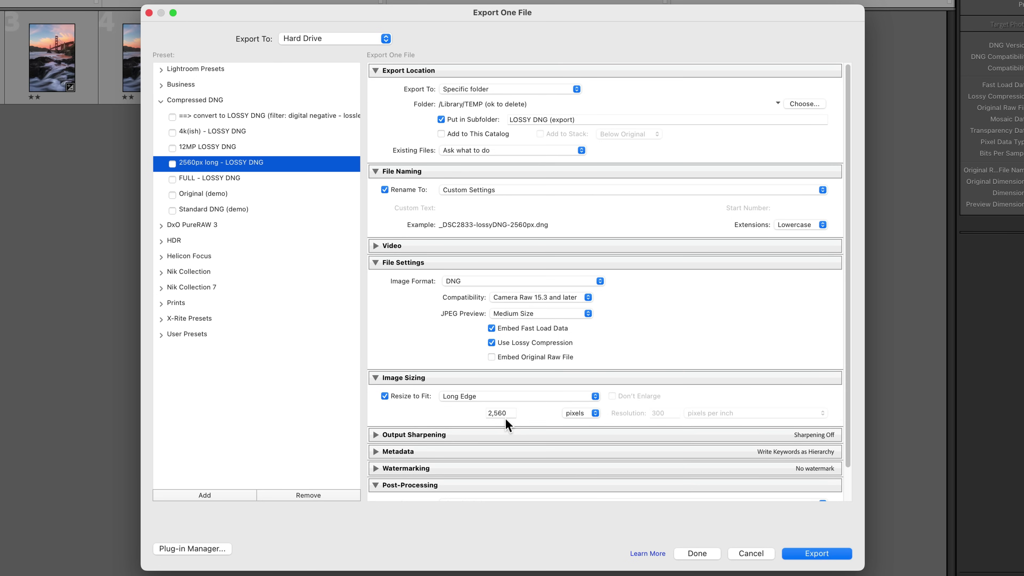
click(235, 148)
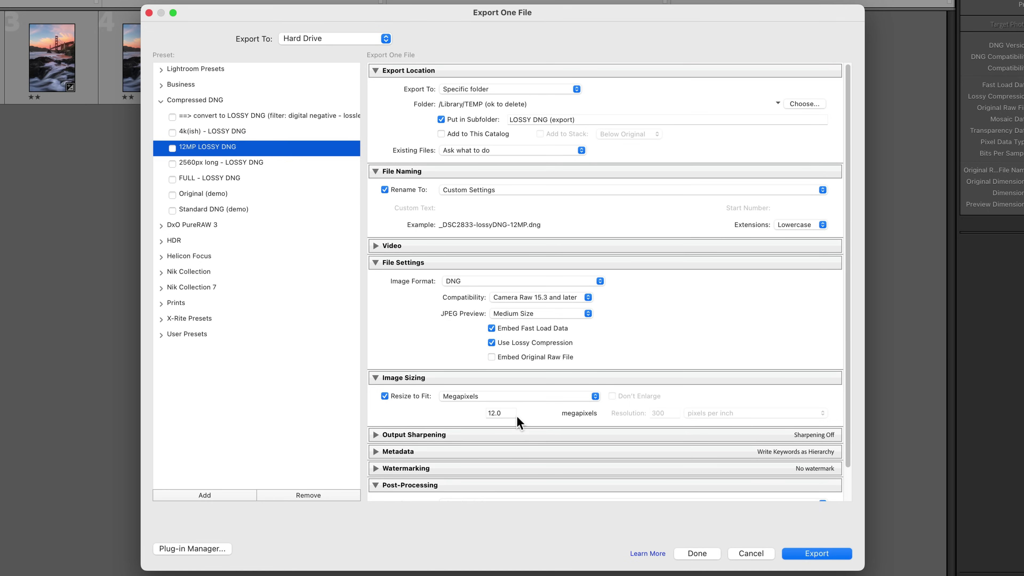
click(235, 131)
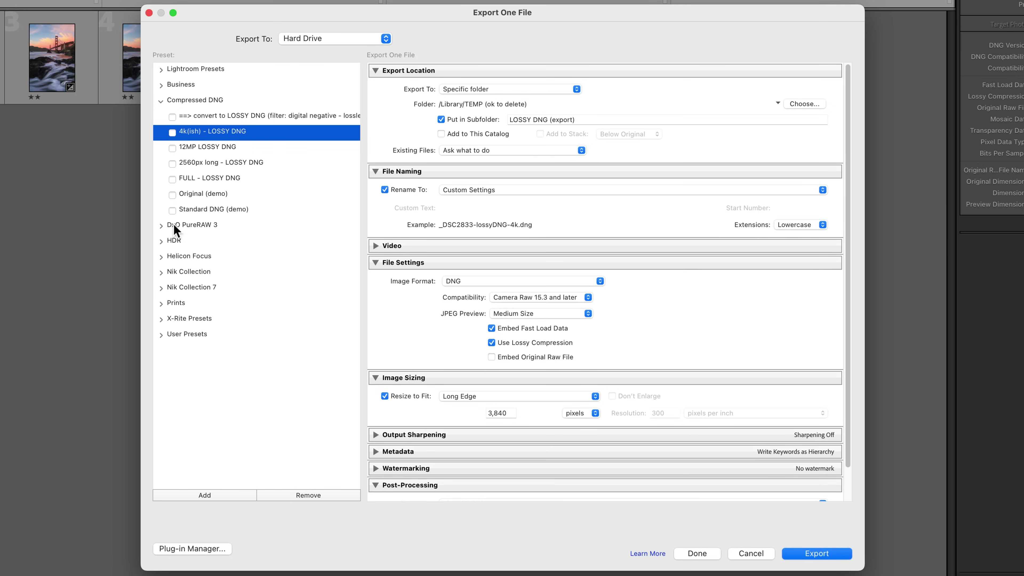
- Batch-export the NEF using all six checked presets
click(173, 209)
click(173, 195)
click(172, 179)
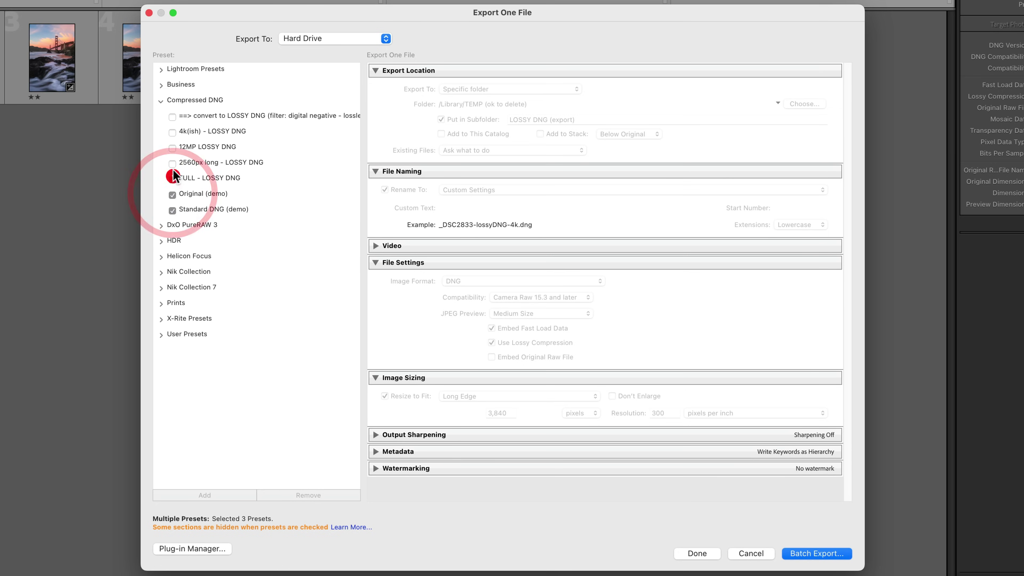
click(173, 163)
click(172, 148)
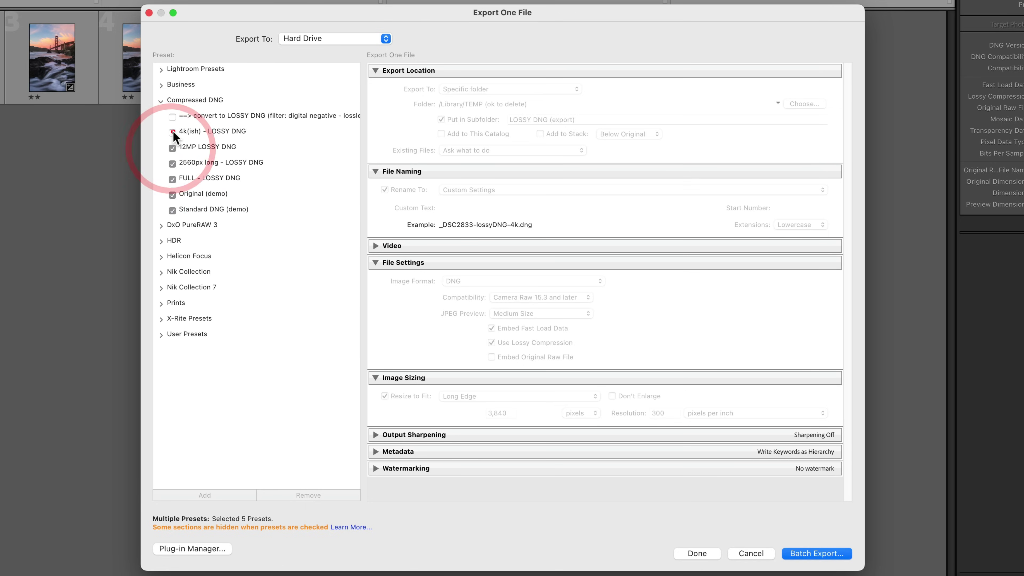
click(172, 132)
click(818, 553)
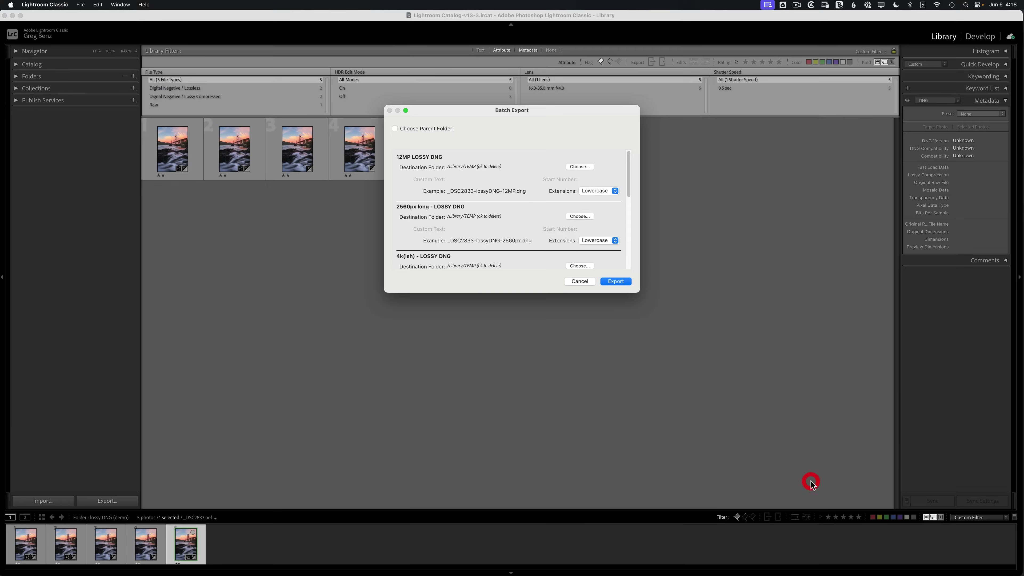
click(615, 281)
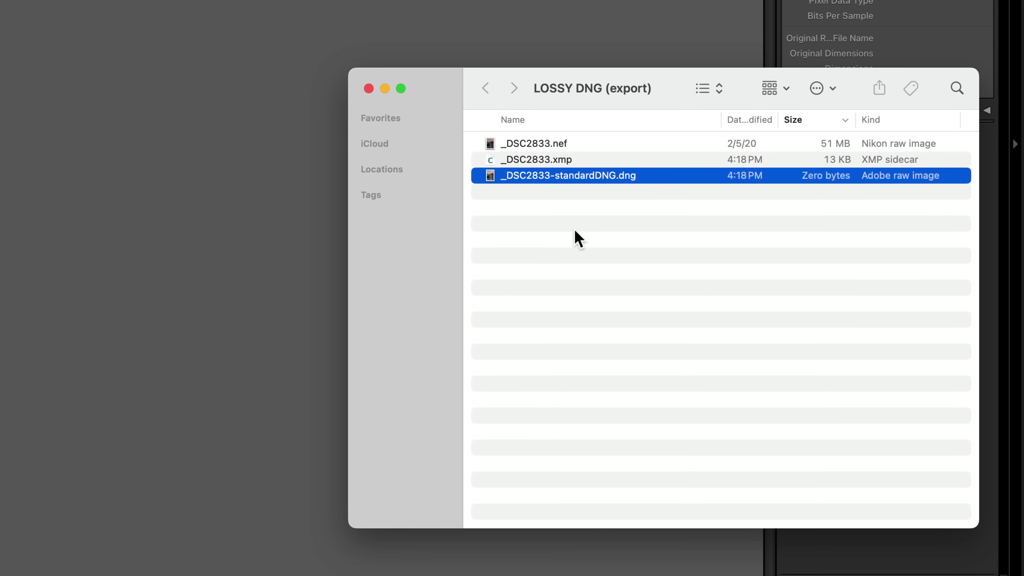
- Compare each exported file's size, 51 MB NEF down to 925 KB 2560px DNG, selecting those two
click(593, 139)
click(578, 146)
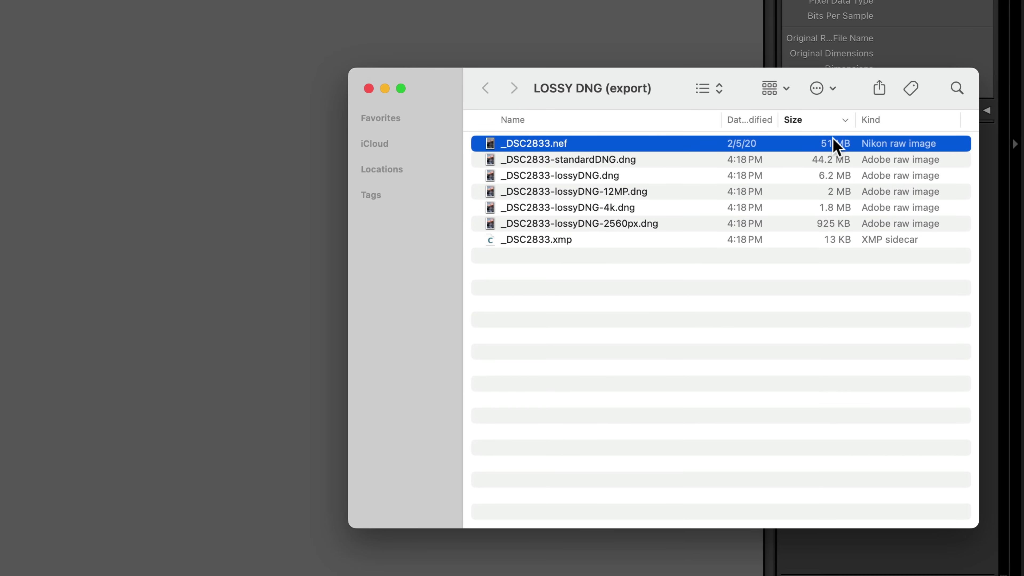
click(649, 161)
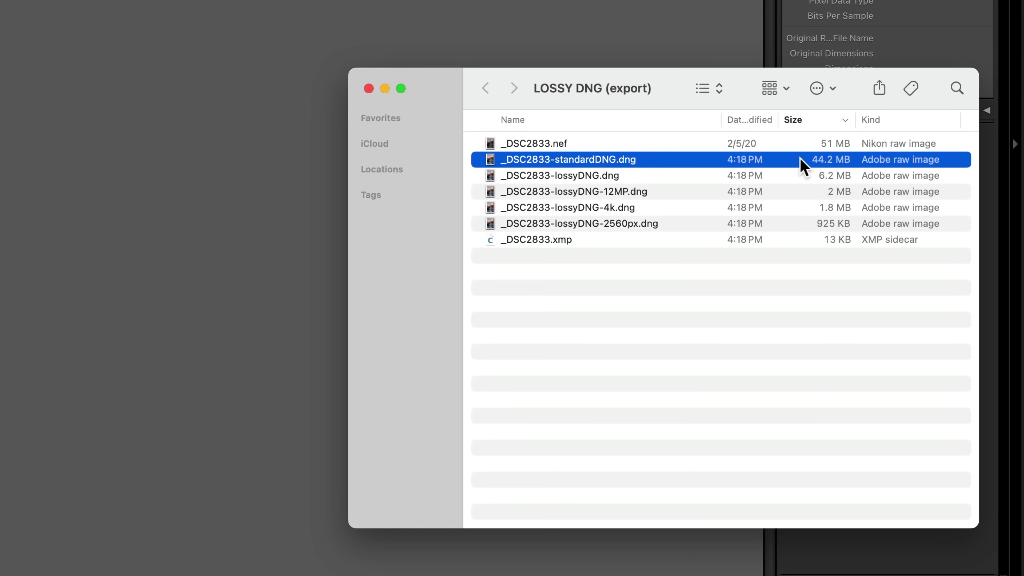
click(786, 176)
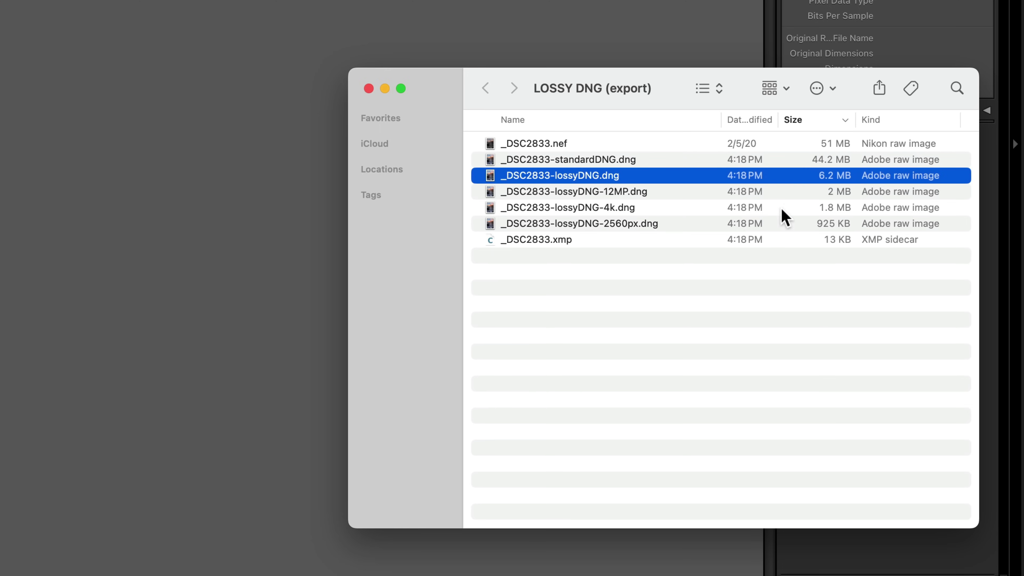
click(779, 191)
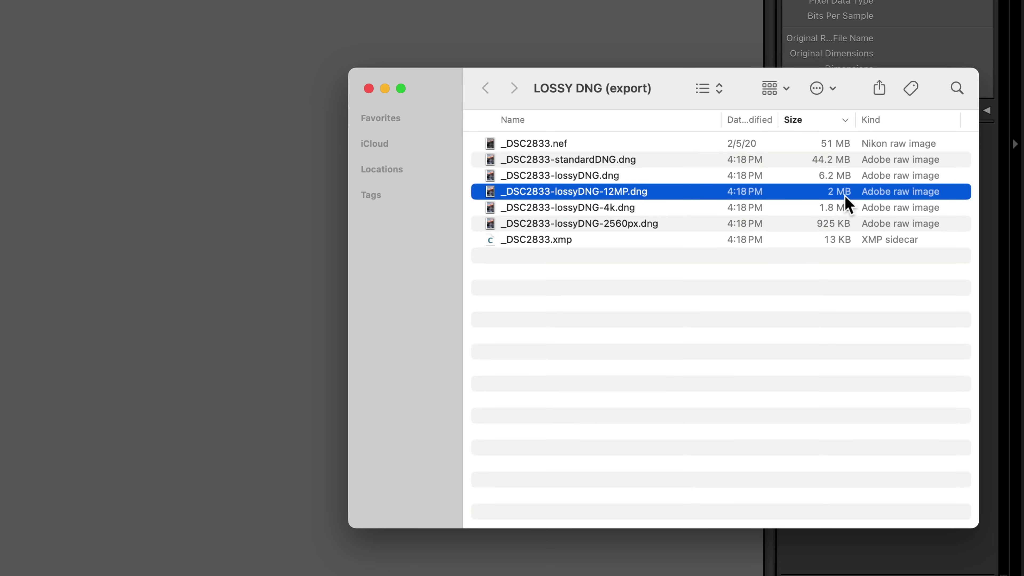
click(799, 207)
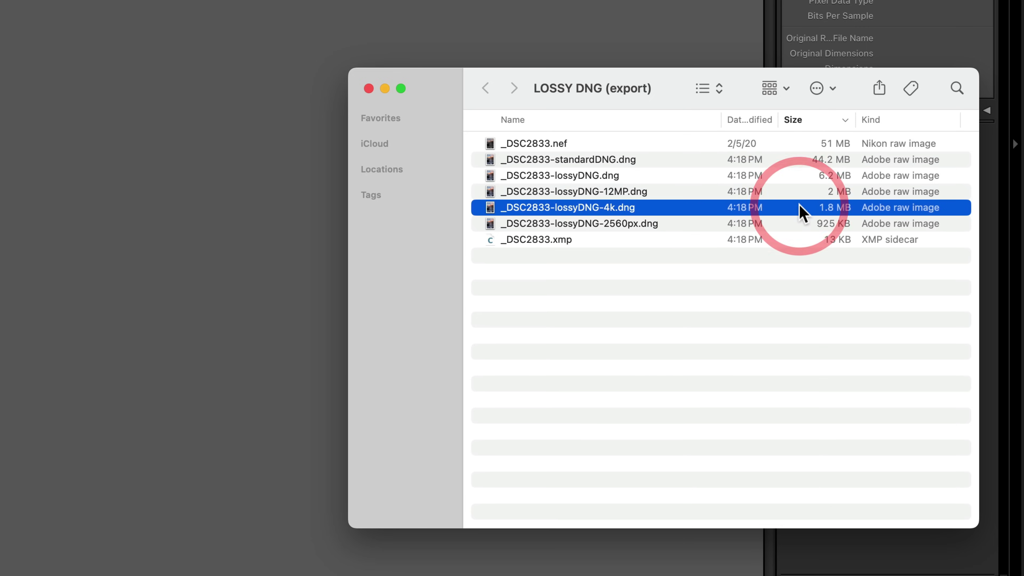
click(782, 223)
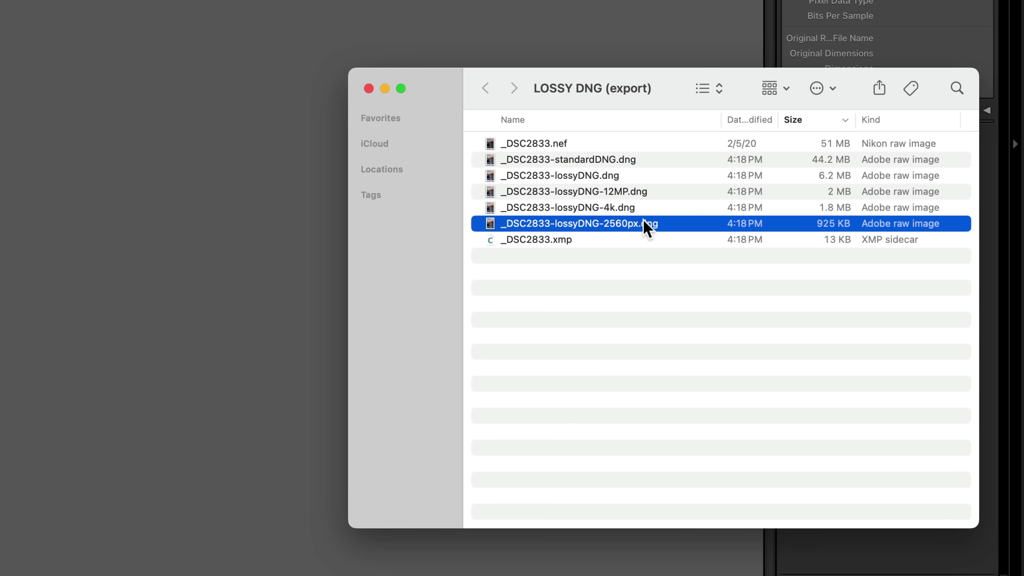
super+click(573, 143)
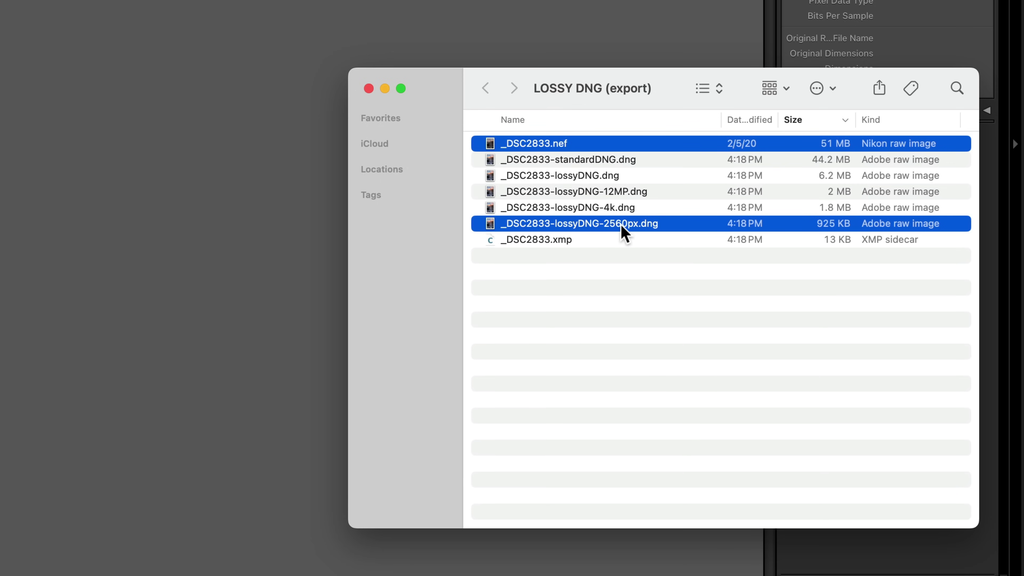
right_click(624, 231)
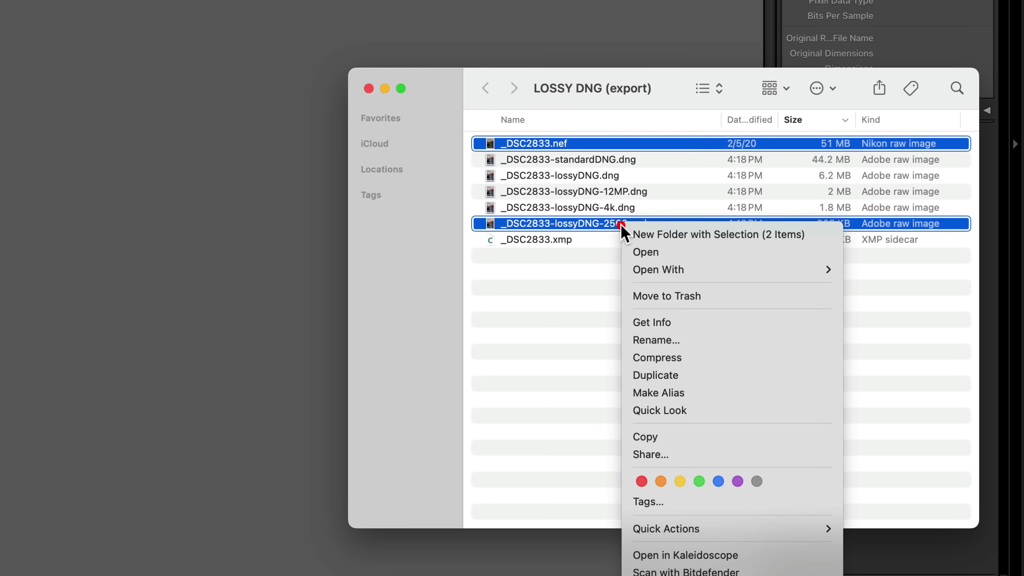
- Open the NEF and 2560px lossy DNG in Camera Raw and compare them at 100% zoom
click(649, 253)
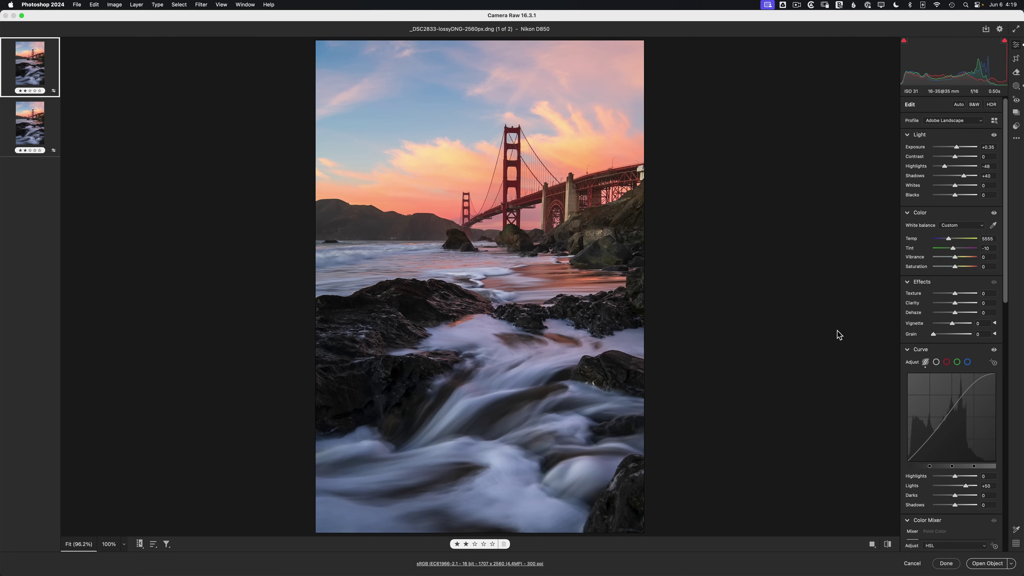
click(109, 545)
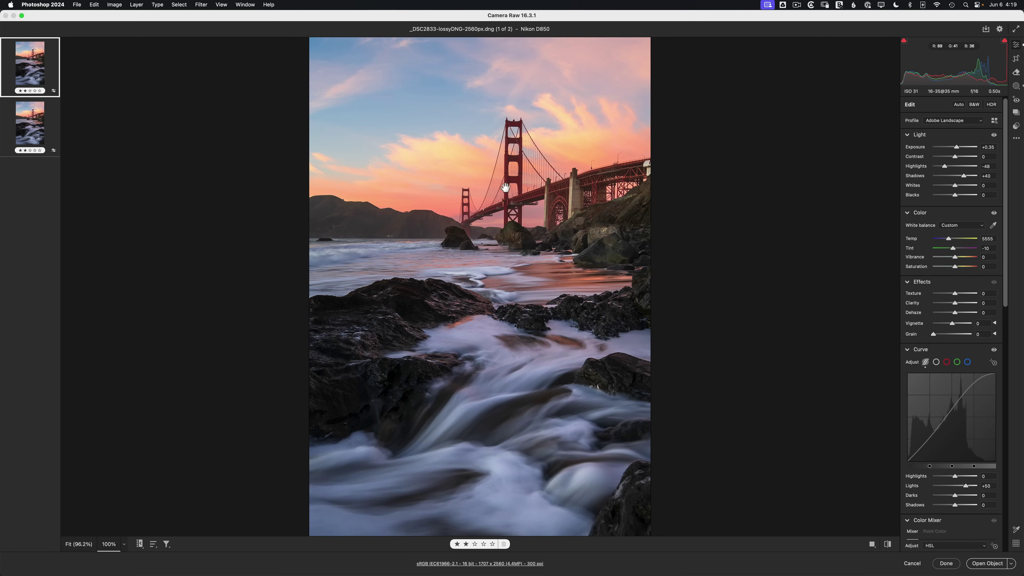
click(37, 125)
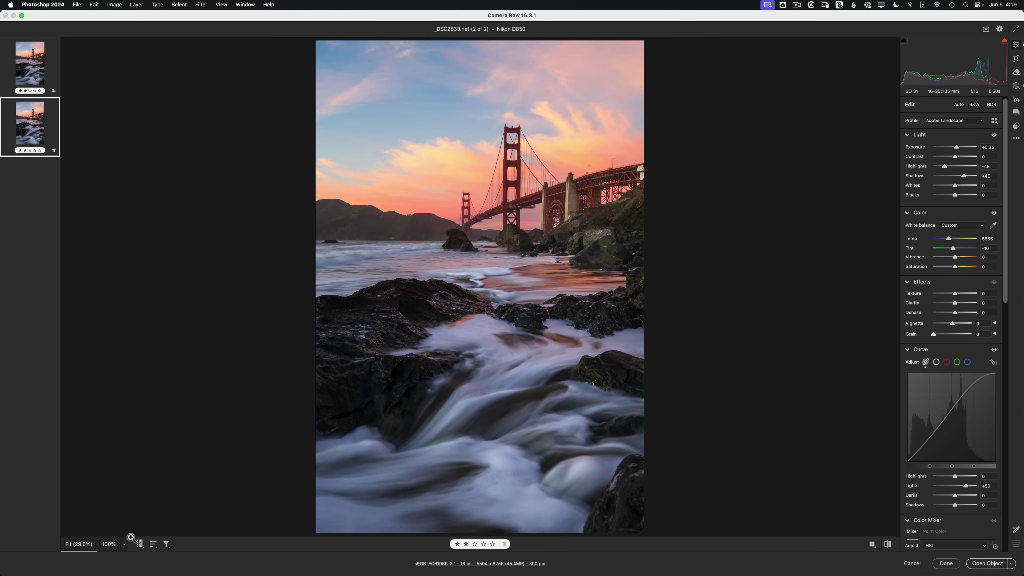
click(110, 544)
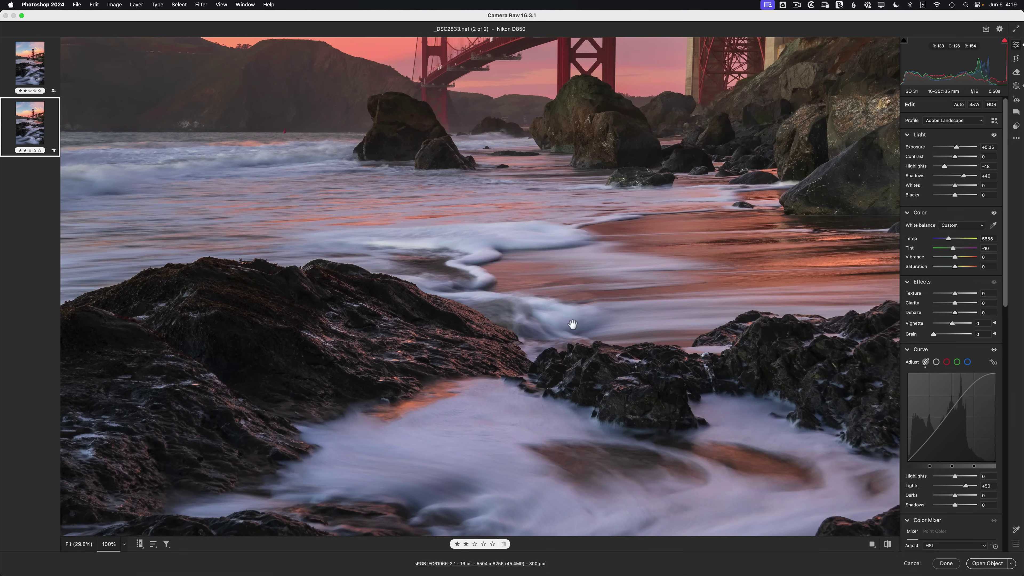
click(33, 71)
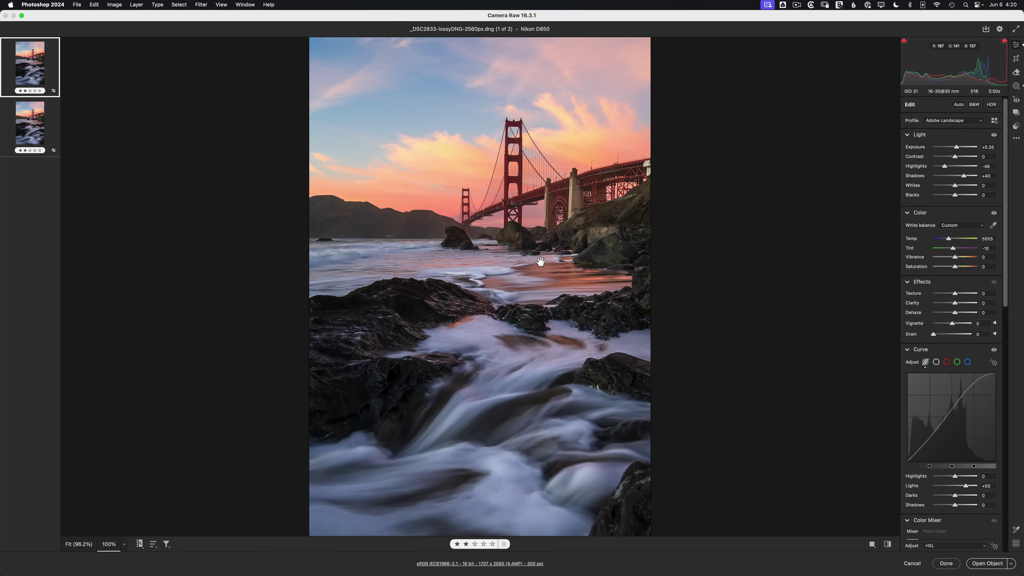